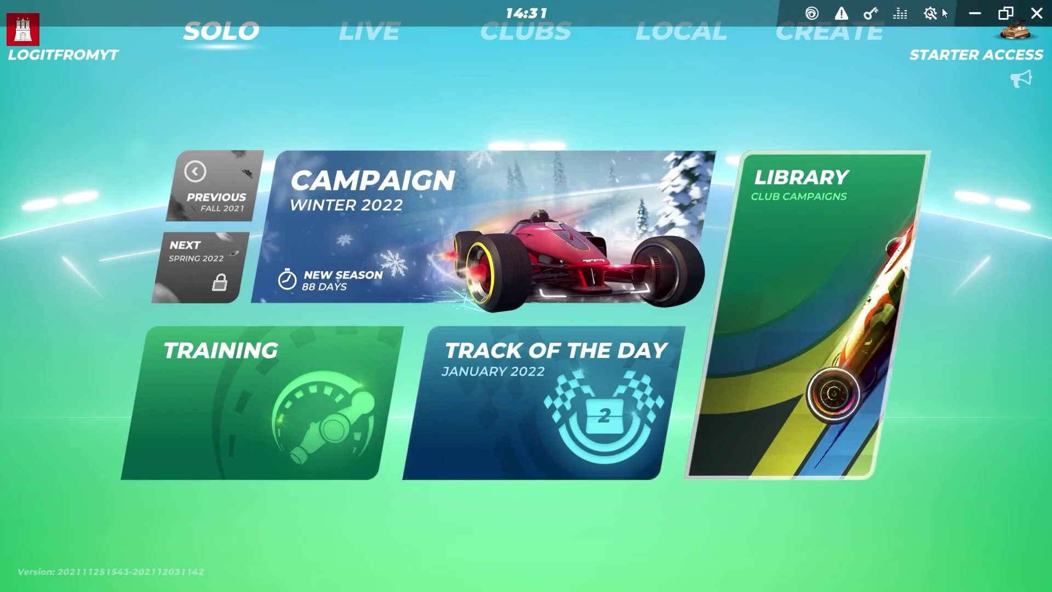
{"action": "left_click", "coordinate": [931, 13]}
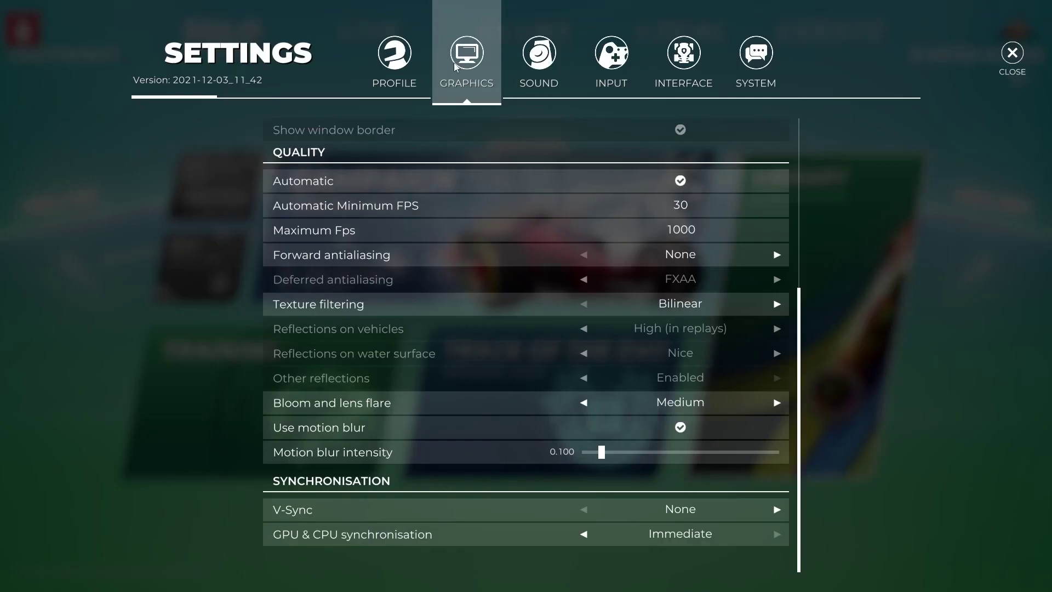
{"action": "scroll", "coordinate": [370, 247], "scroll_direction": "up", "scroll_amount": 5}
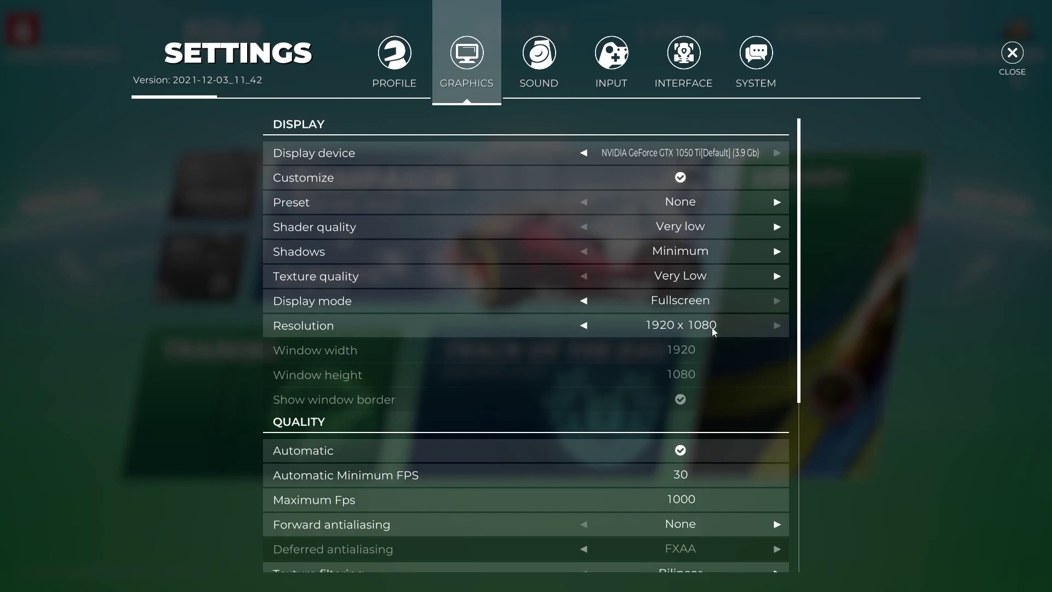
{"action": "scroll", "coordinate": [710, 329], "scroll_direction": "down", "scroll_amount": 3}
{"action": "scroll", "coordinate": [711, 329], "scroll_direction": "down", "scroll_amount": 3}
{"action": "scroll", "coordinate": [711, 328], "scroll_direction": "down", "scroll_amount": 2}
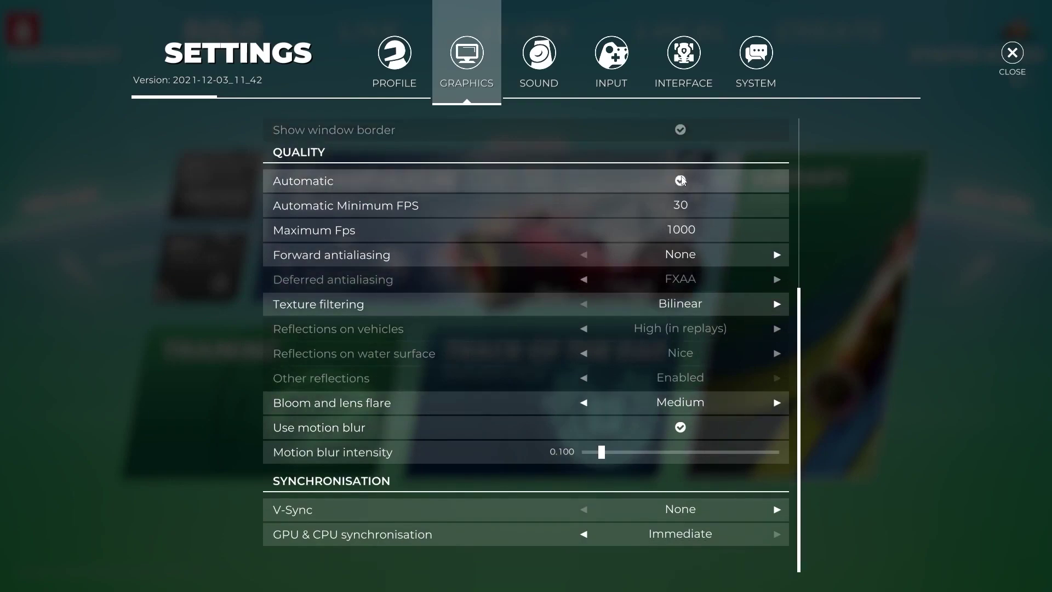
Step: Check the automatic minimum FPS, set Bloom and lens flare to None, disable motion blur, and apply
{"action": "left_click", "coordinate": [576, 205]}
{"action": "left_click", "coordinate": [293, 233]}
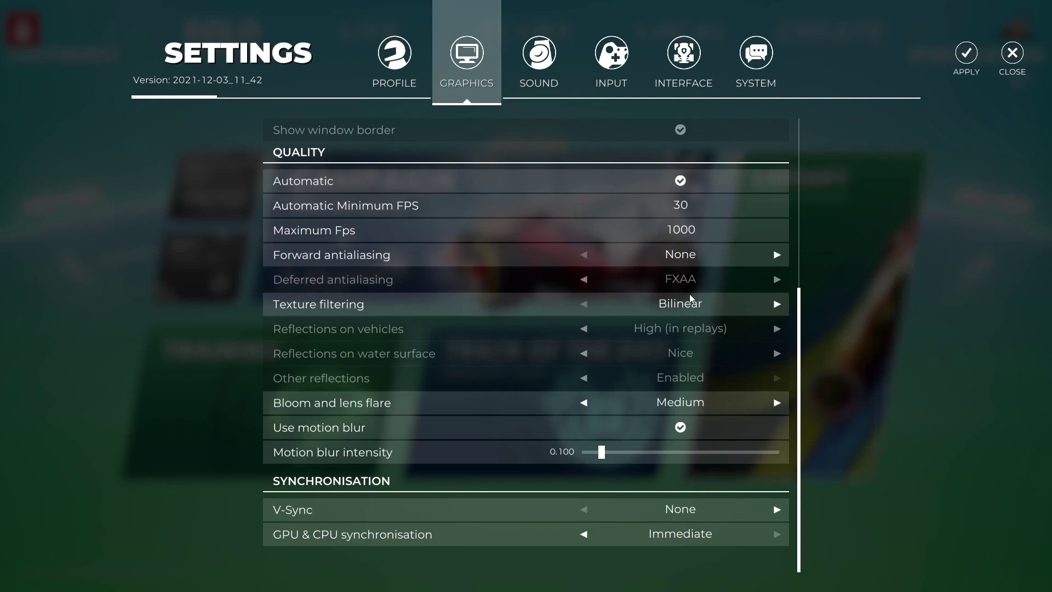
{"action": "left_click", "coordinate": [584, 402]}
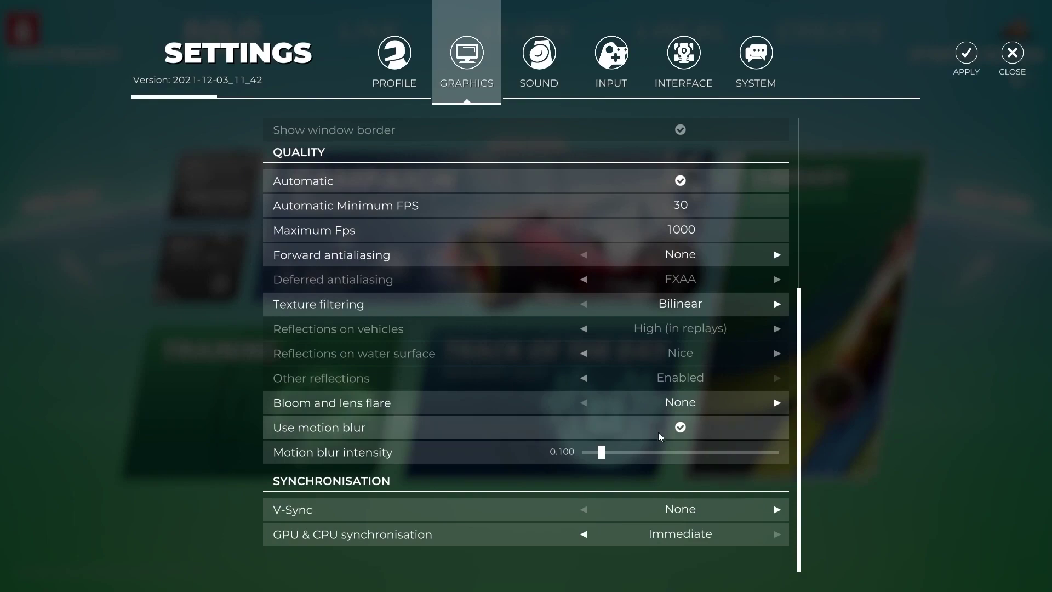
{"action": "left_click", "coordinate": [681, 427]}
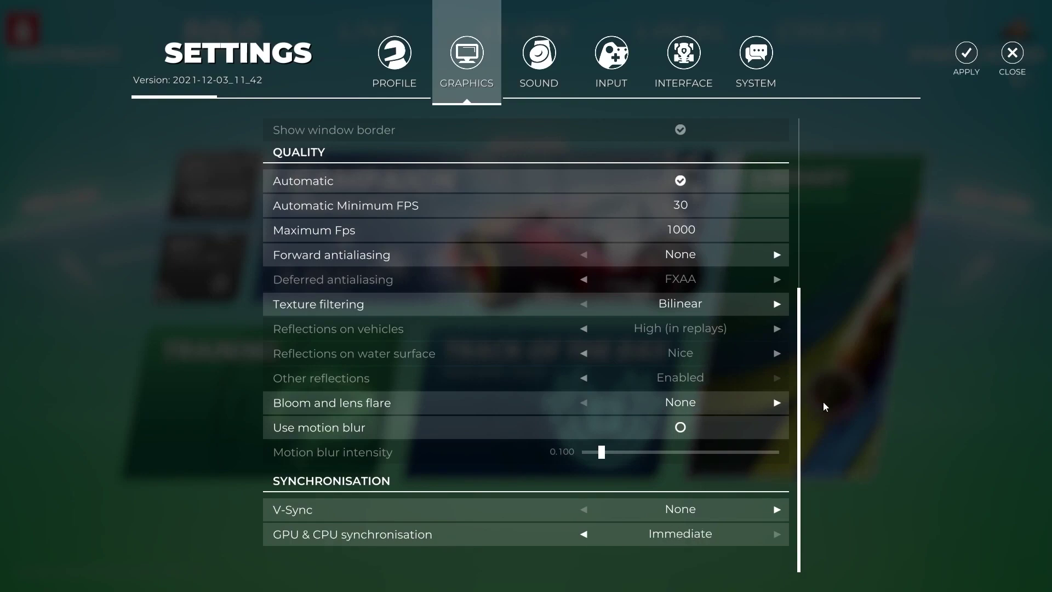
{"action": "left_click", "coordinate": [967, 51]}
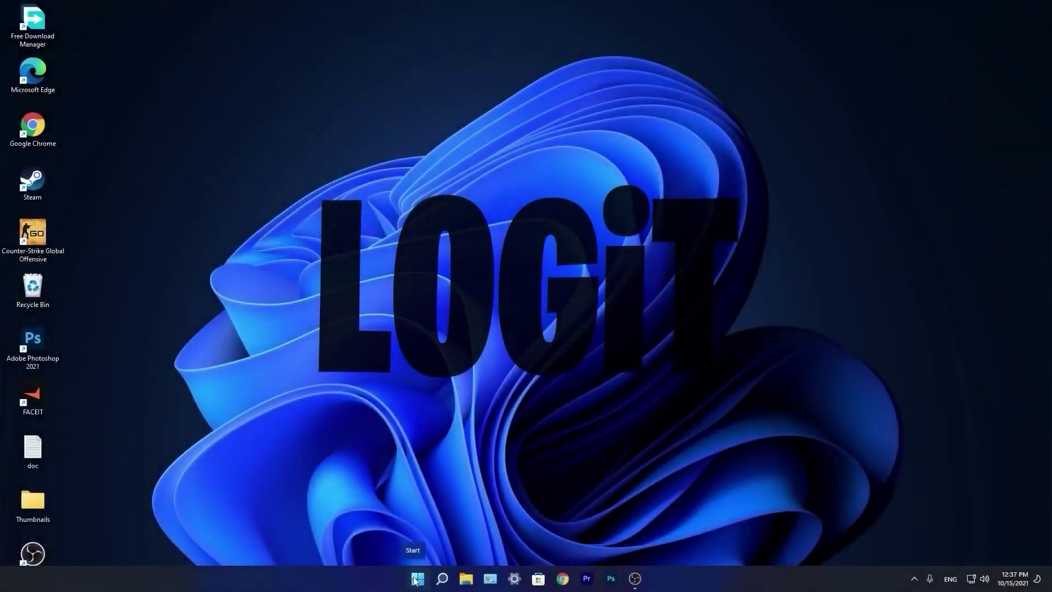
Step: Launch Settings from Start, confirm Windows Update reports up to date, and go back to System
{"action": "left_click", "coordinate": [417, 580]}
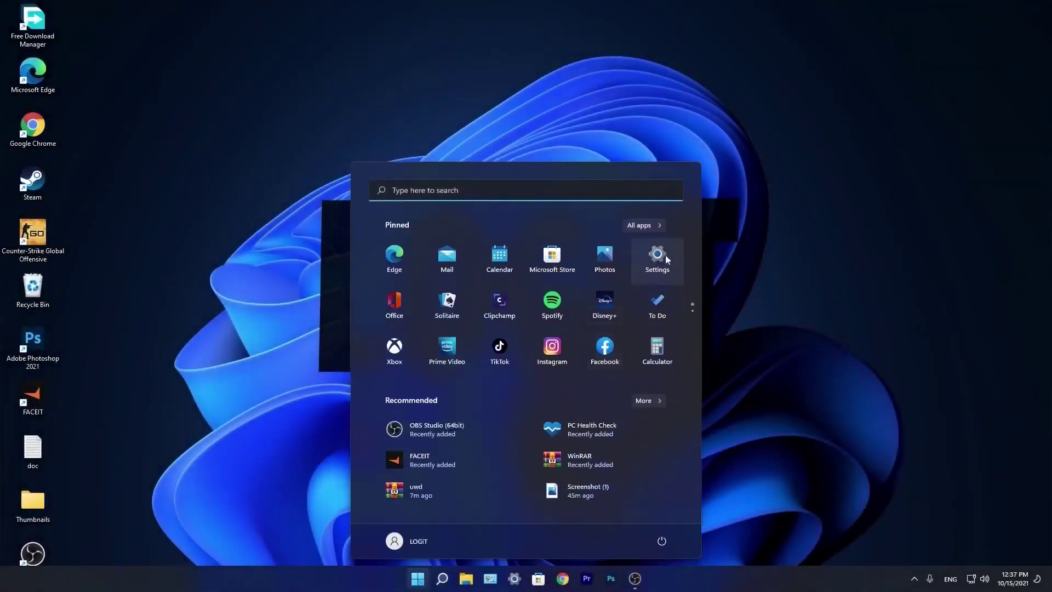
{"action": "left_click", "coordinate": [666, 258]}
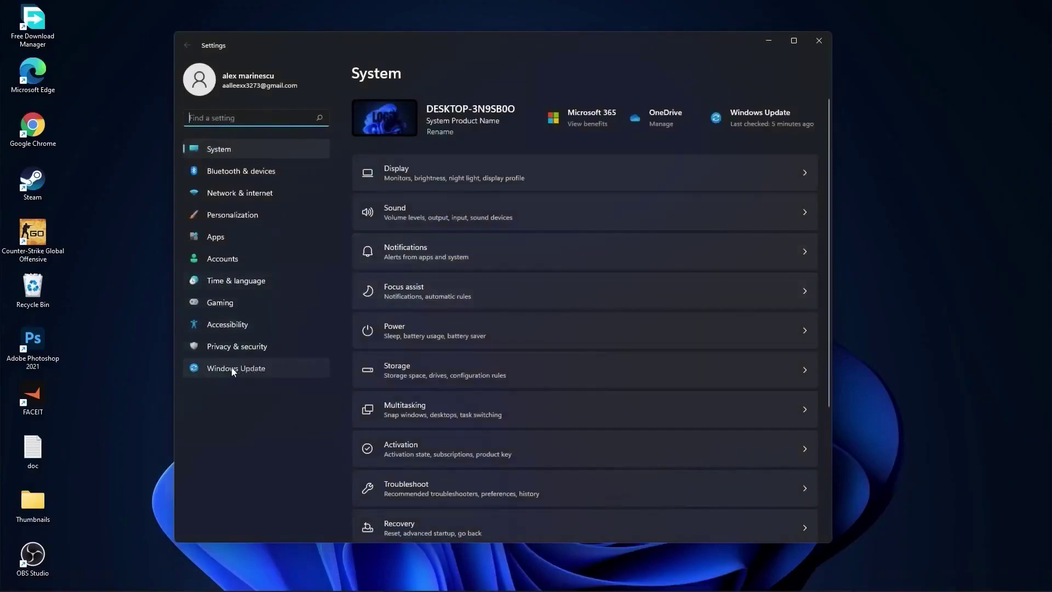
{"action": "left_click", "coordinate": [233, 370]}
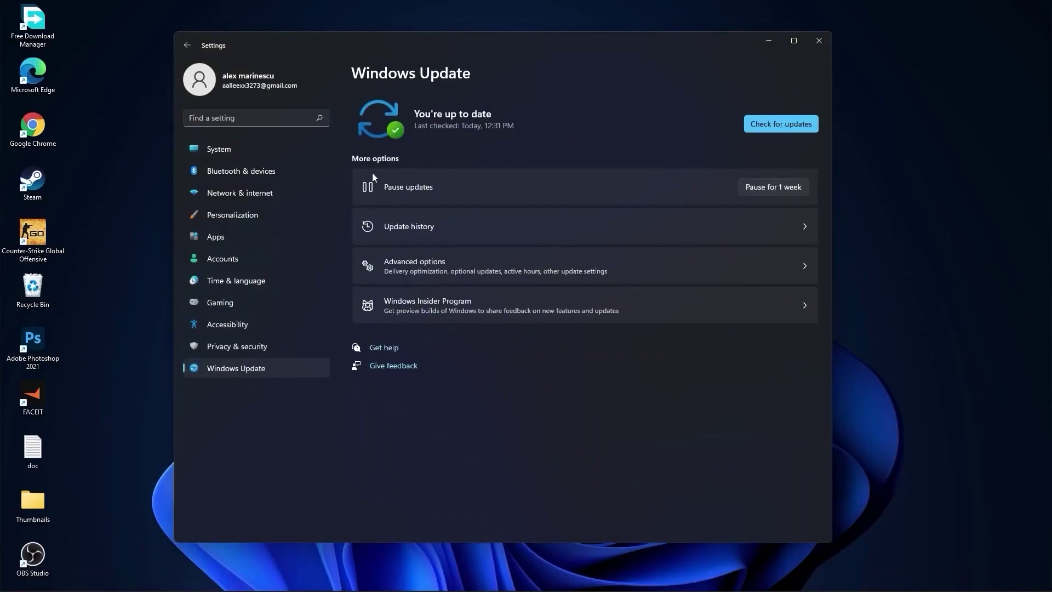
{"action": "left_click", "coordinate": [249, 149]}
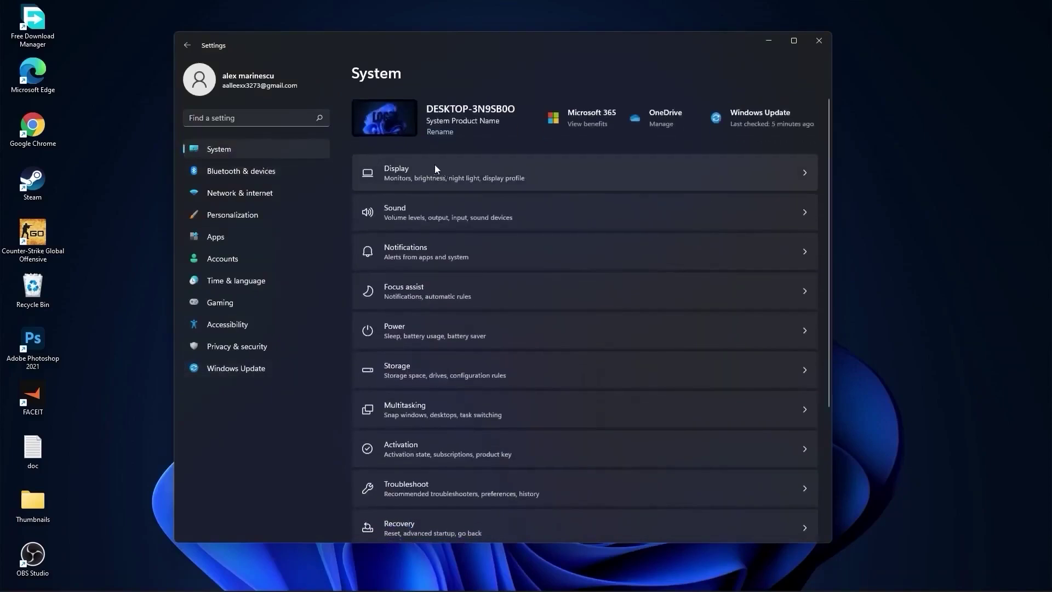
{"action": "left_click", "coordinate": [412, 171]}
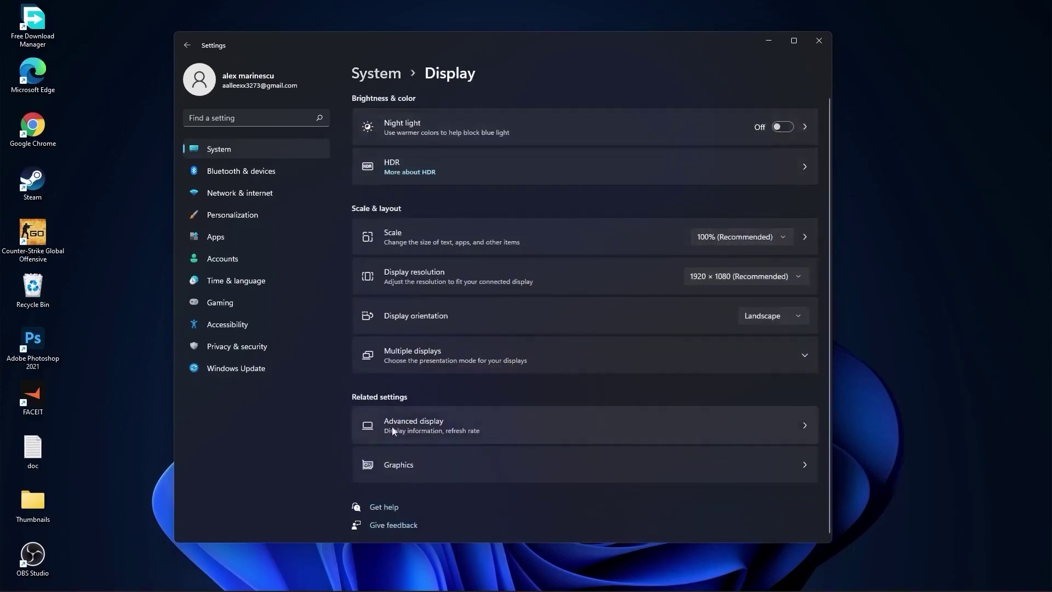
{"action": "left_click", "coordinate": [415, 425]}
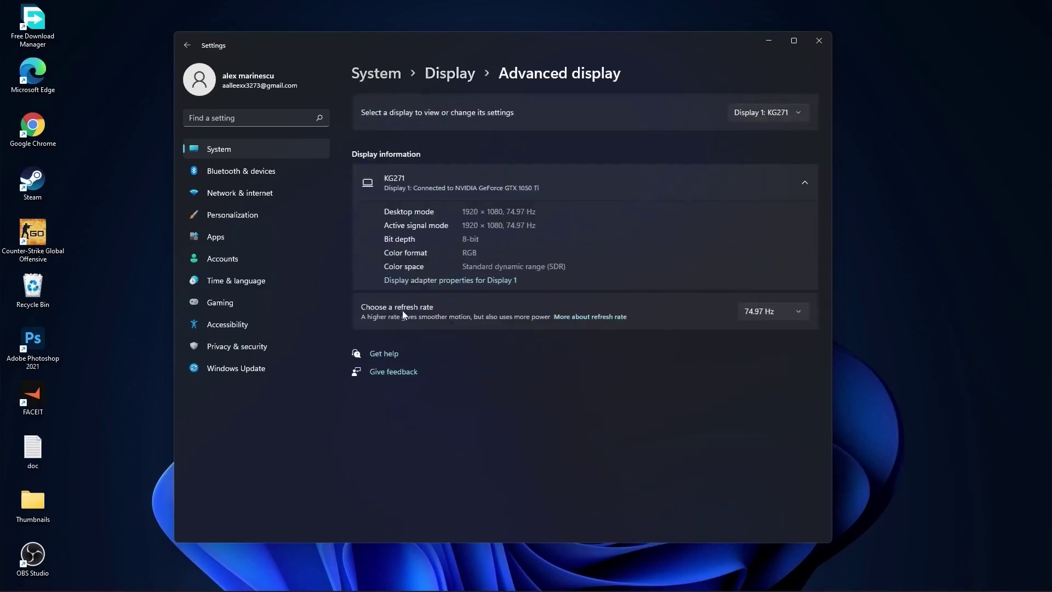
{"action": "left_click", "coordinate": [776, 309]}
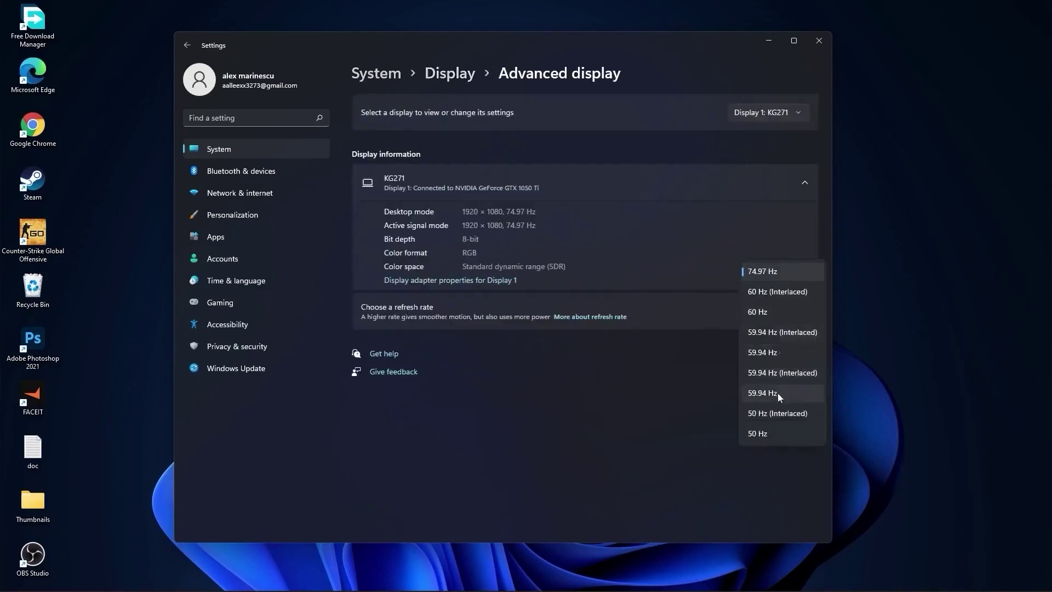
{"action": "left_click", "coordinate": [762, 271]}
{"action": "left_click", "coordinate": [373, 78]}
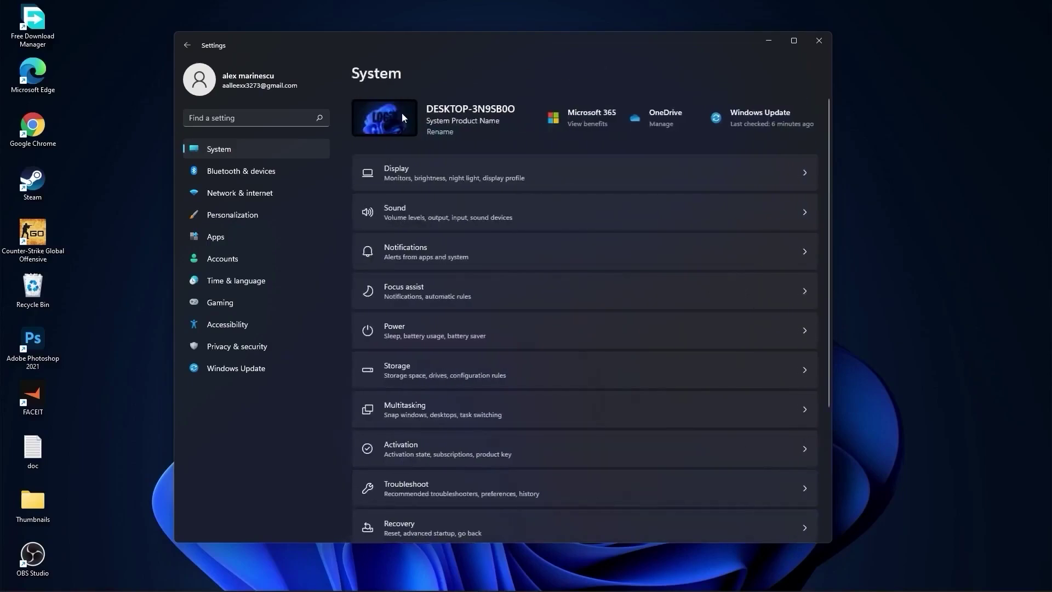
{"action": "left_click", "coordinate": [410, 252]}
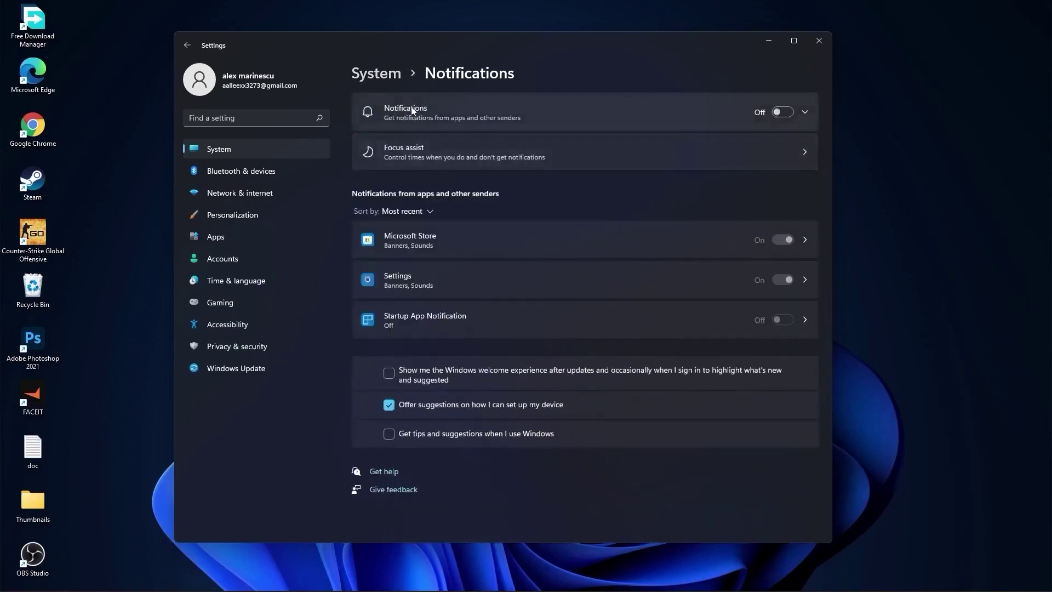
{"action": "left_click", "coordinate": [377, 74]}
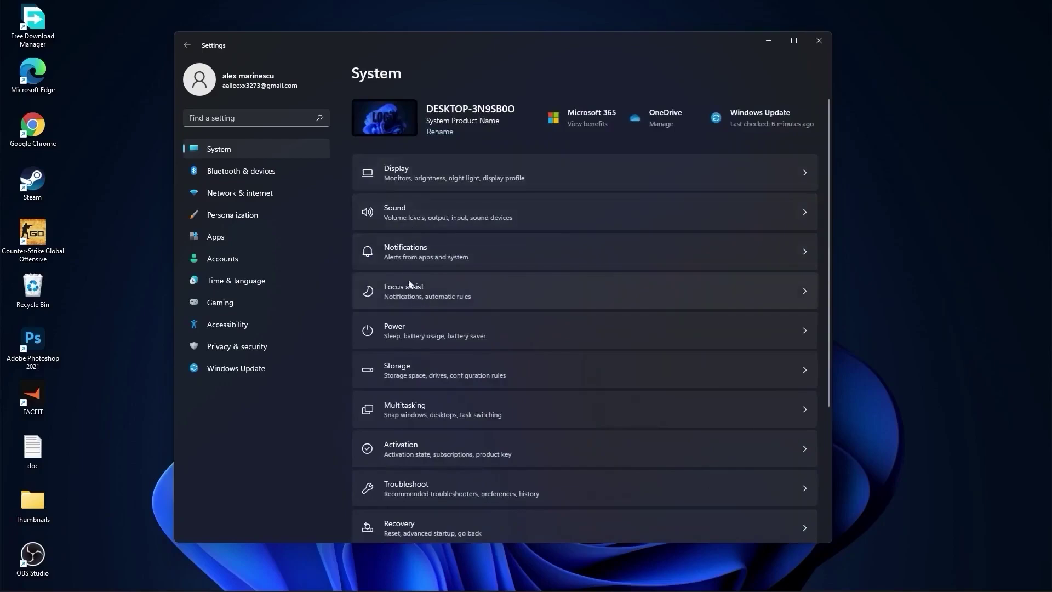
{"action": "left_click", "coordinate": [399, 297]}
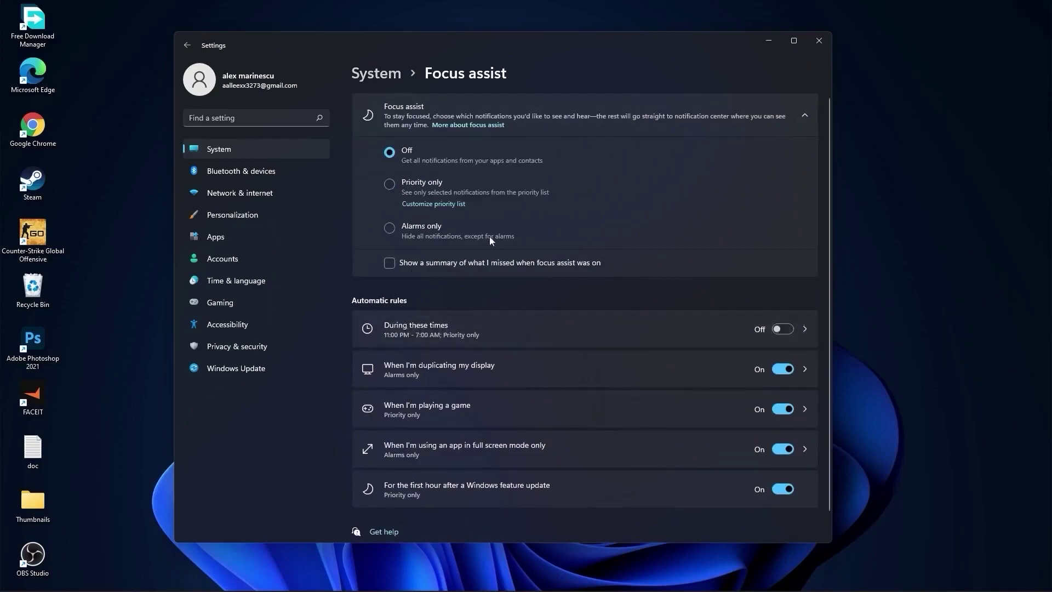
{"action": "left_click", "coordinate": [376, 74]}
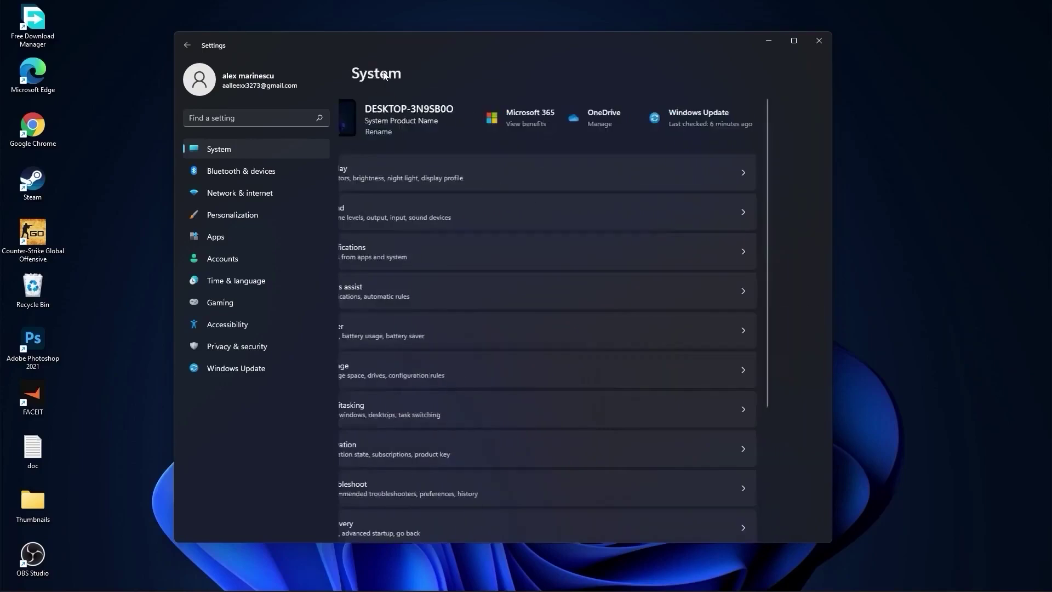
{"action": "left_click", "coordinate": [407, 330]}
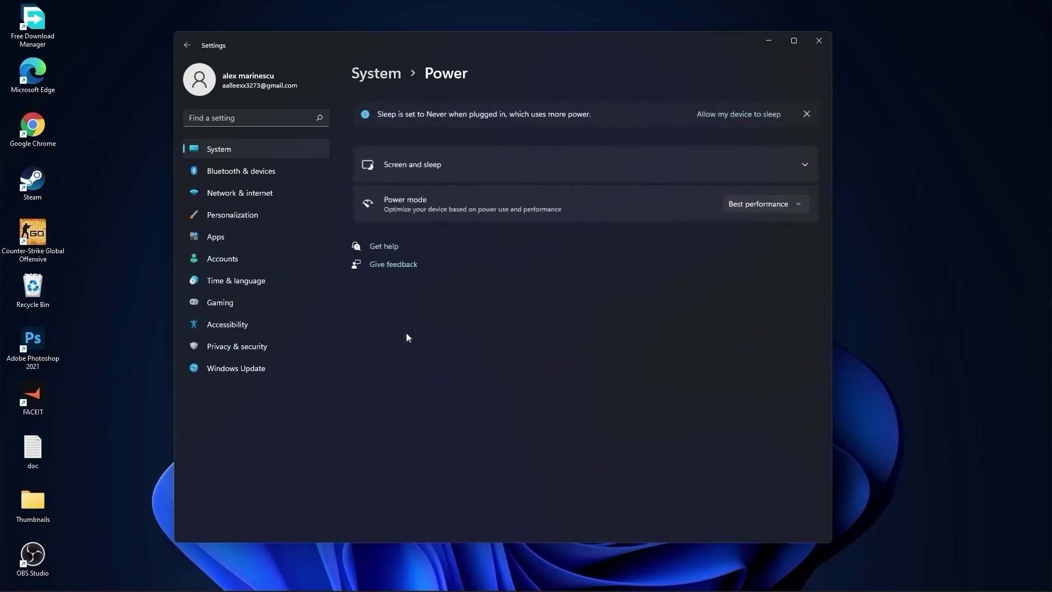
{"action": "left_click", "coordinate": [754, 203]}
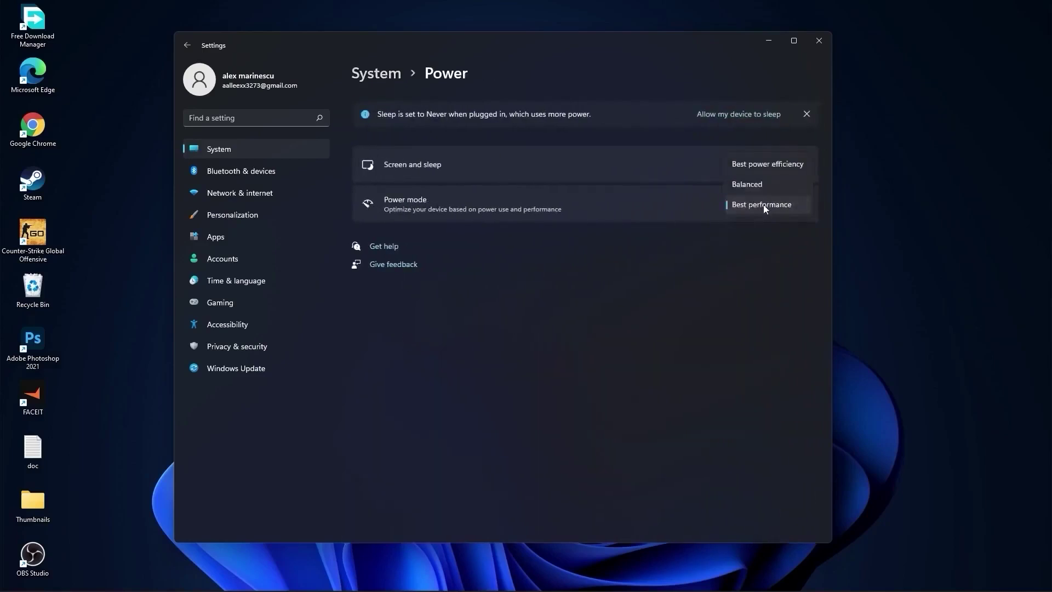
{"action": "left_click", "coordinate": [767, 206]}
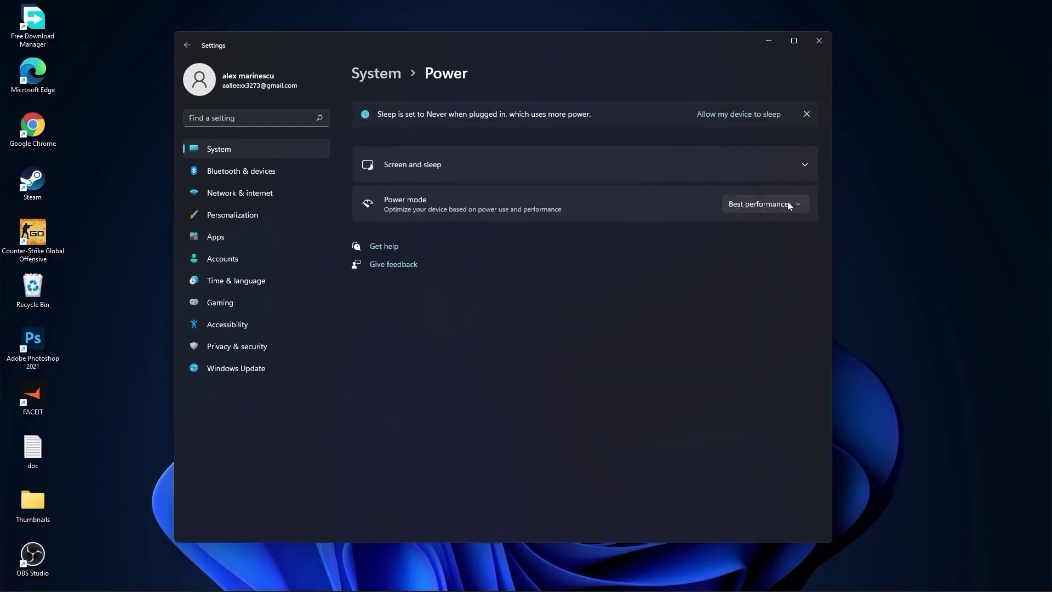
{"action": "left_click", "coordinate": [374, 74]}
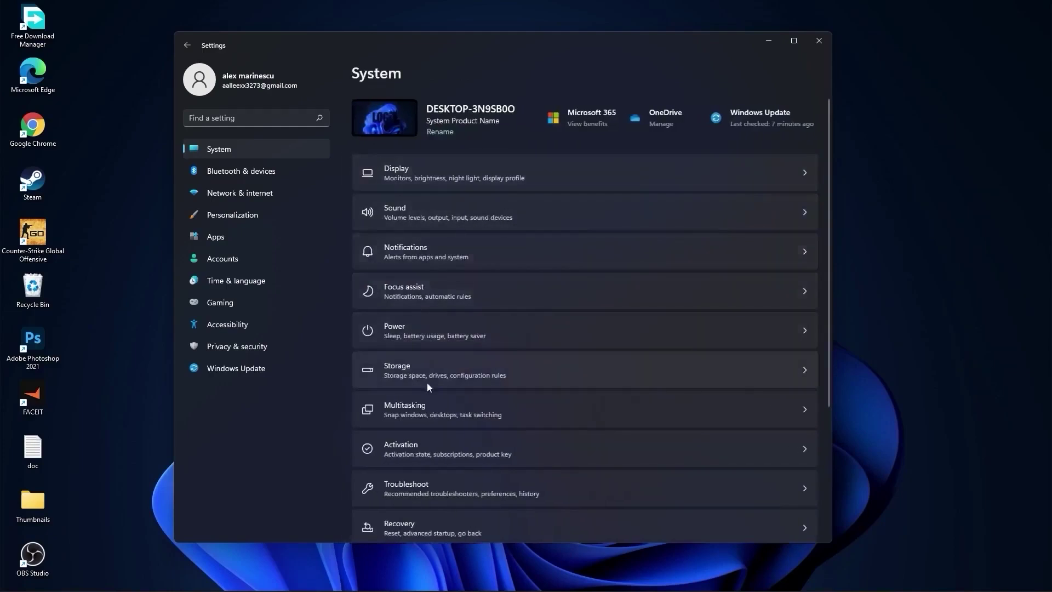
Step: In Storage cleanup recommendations, add Downloads and previous Windows installations, clean up 45.3 GB, and return to System
{"action": "left_click", "coordinate": [406, 368]}
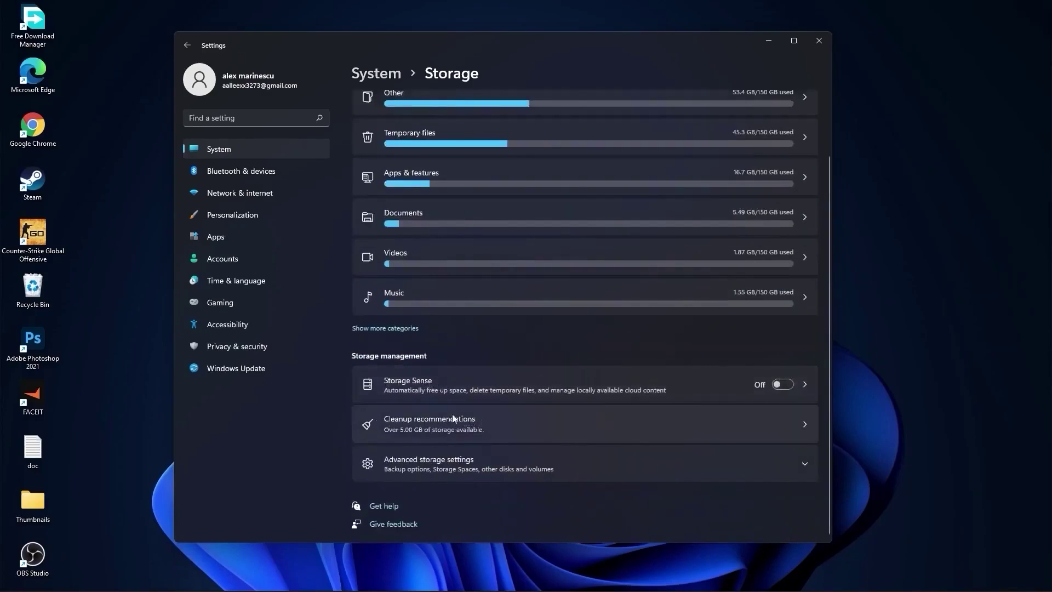
{"action": "left_click", "coordinate": [429, 419]}
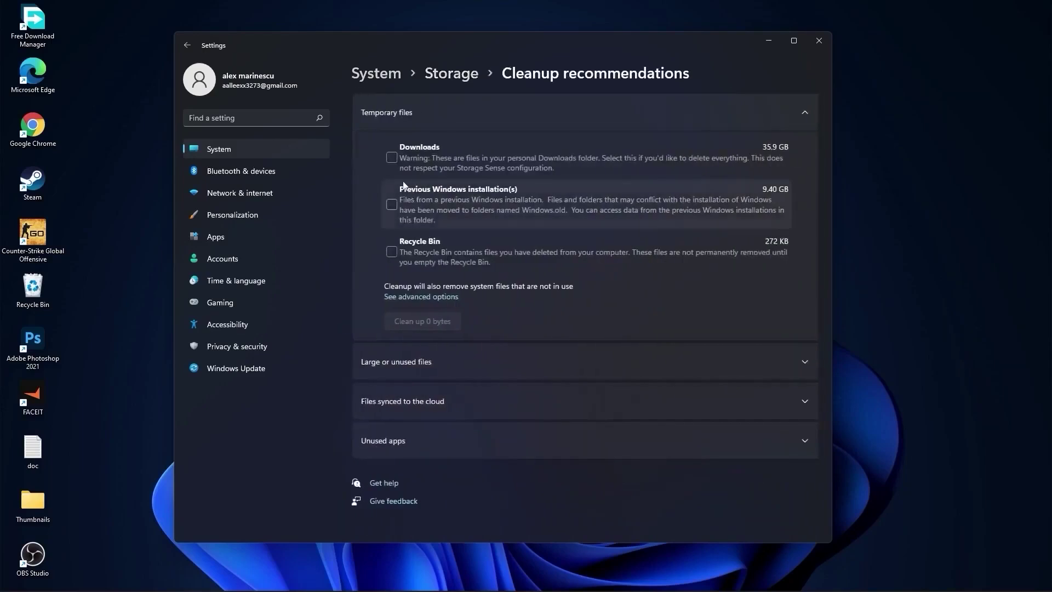
{"action": "left_click", "coordinate": [392, 157]}
{"action": "left_click", "coordinate": [391, 203]}
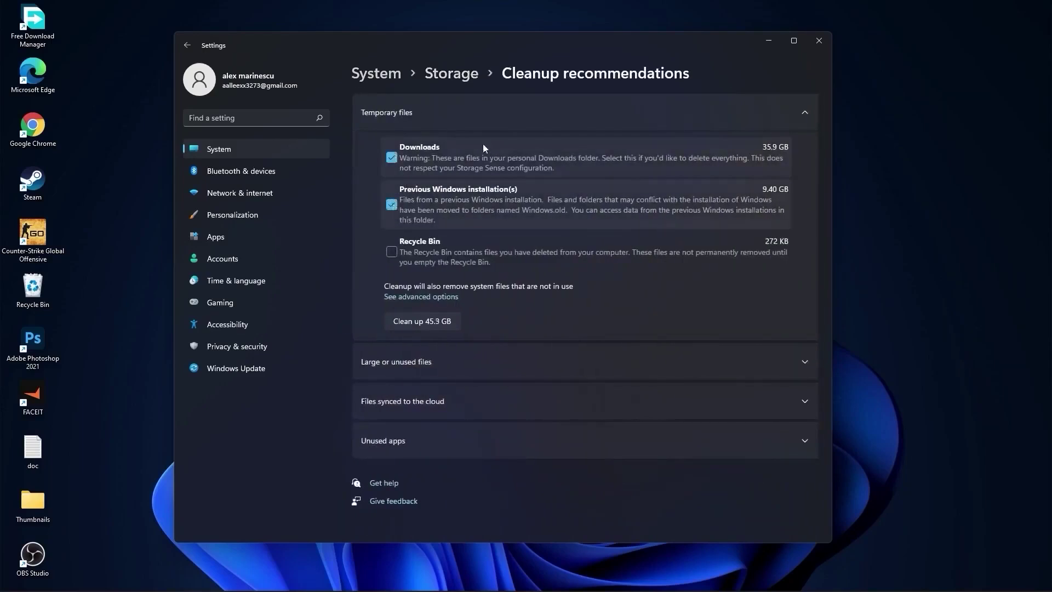
{"action": "left_click", "coordinate": [421, 320]}
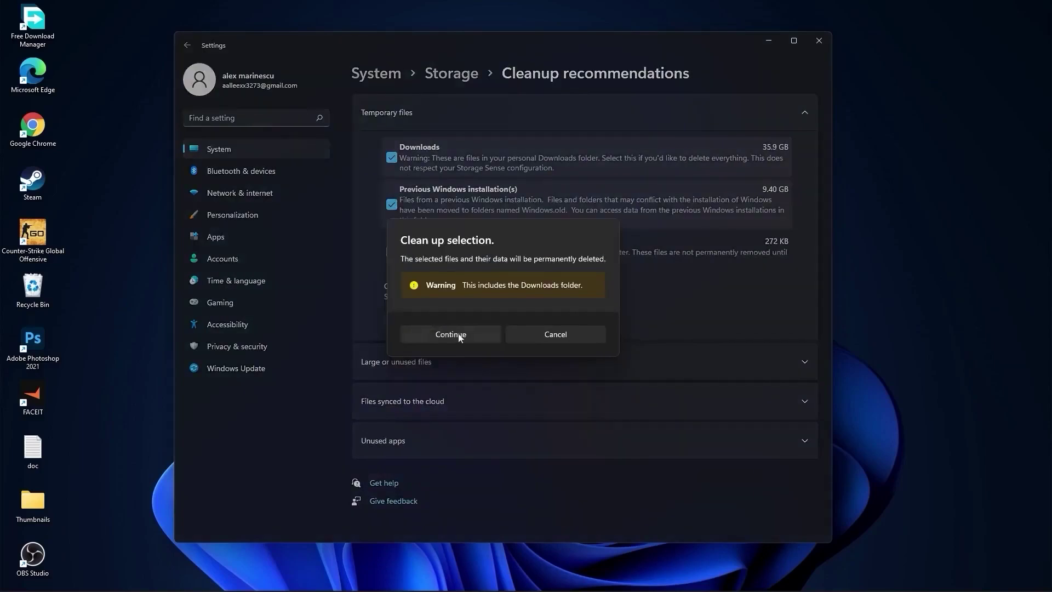
{"action": "left_click", "coordinate": [458, 333]}
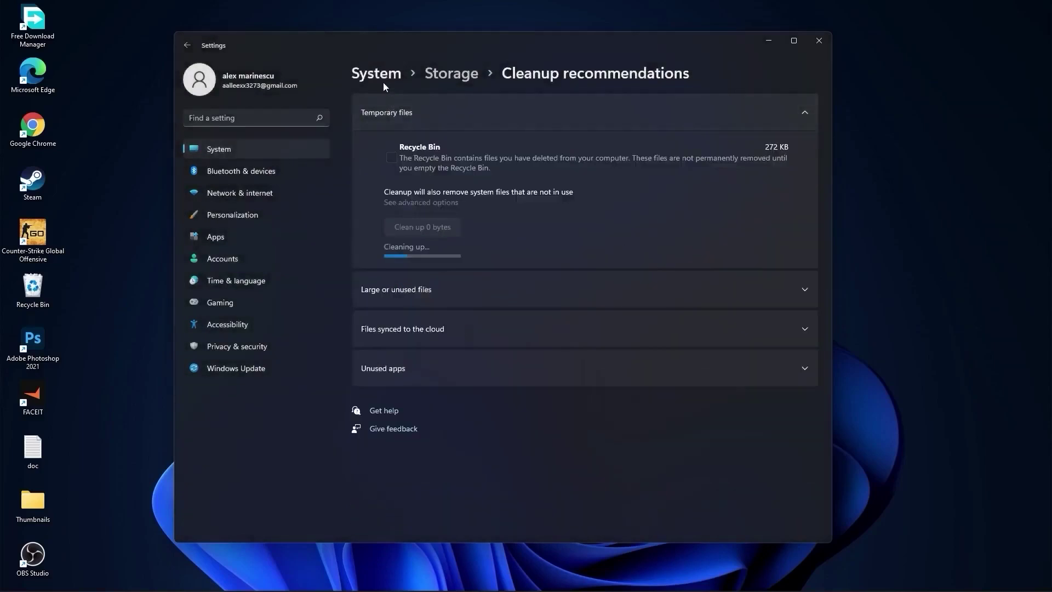
{"action": "left_click", "coordinate": [376, 73]}
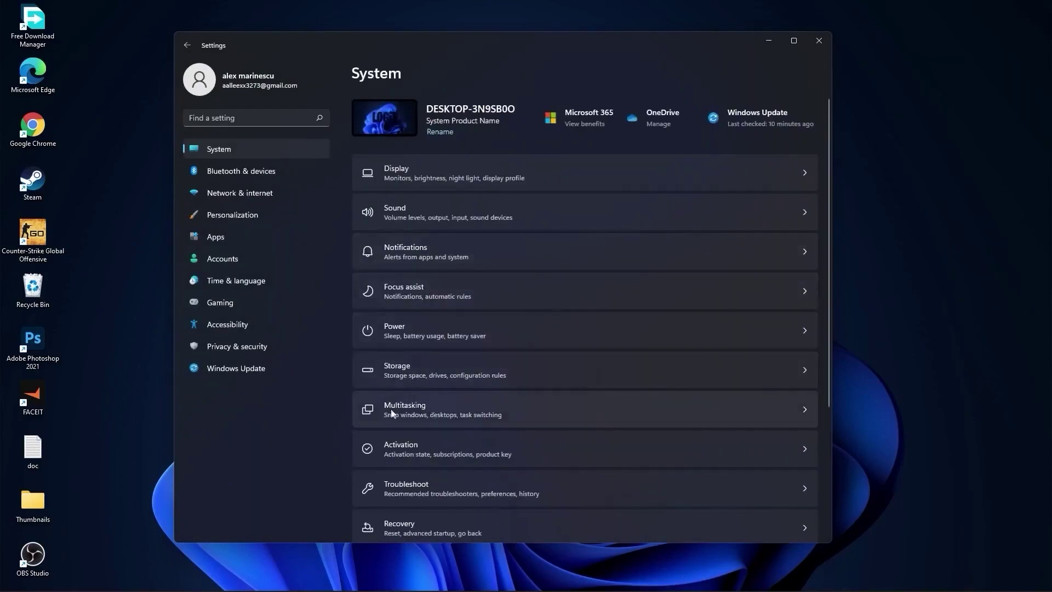
Step: Review Multitasking and confirm Remote Desktop is off, then go to the Clipboard page
{"action": "left_click", "coordinate": [419, 407]}
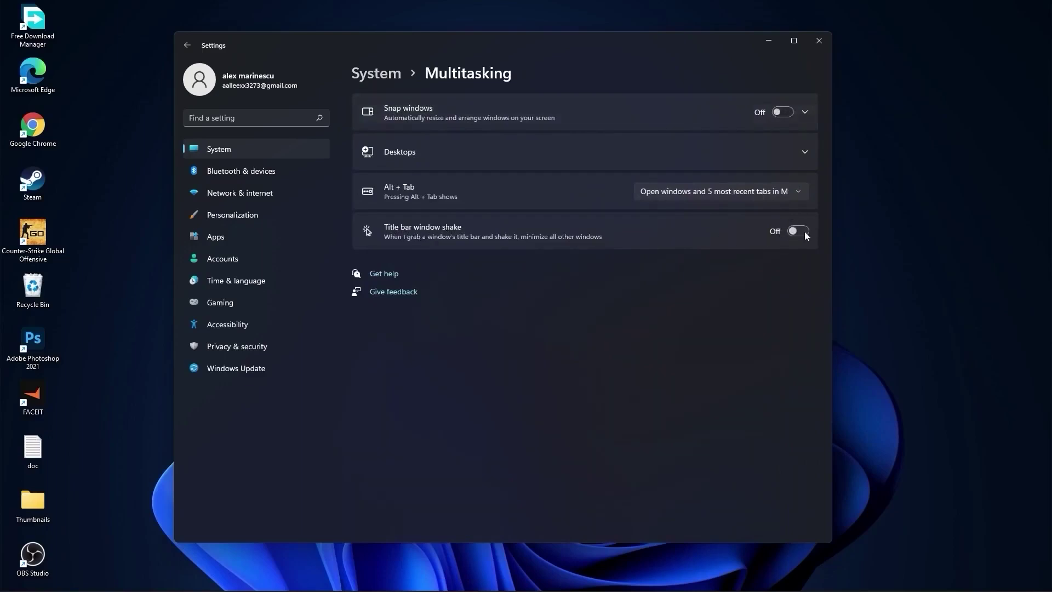
{"action": "left_click", "coordinate": [379, 79]}
{"action": "scroll", "coordinate": [567, 367], "scroll_direction": "down", "scroll_amount": 2}
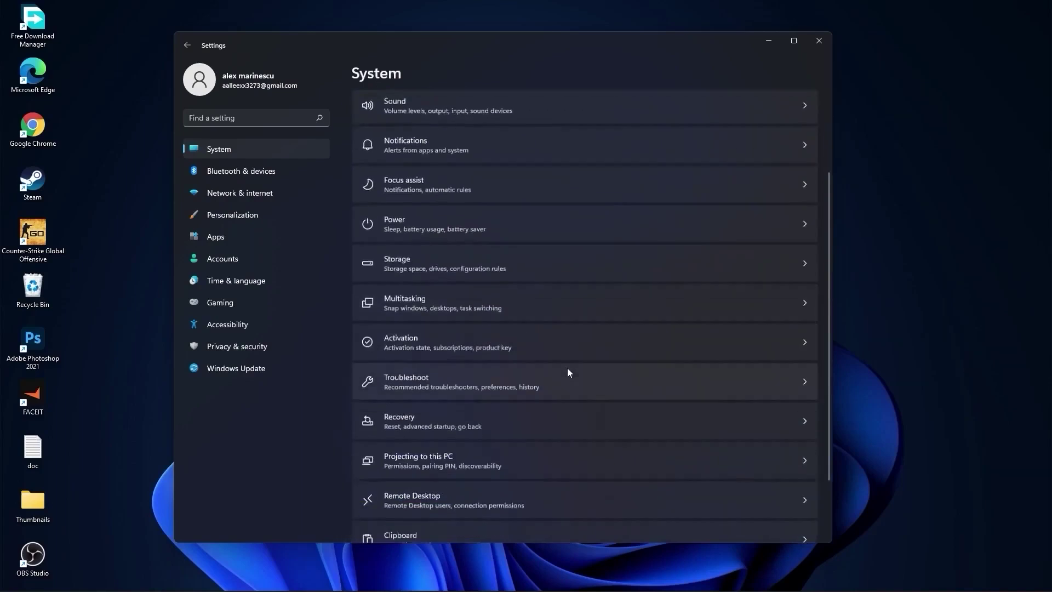
{"action": "scroll", "coordinate": [572, 377], "scroll_direction": "down", "scroll_amount": 2}
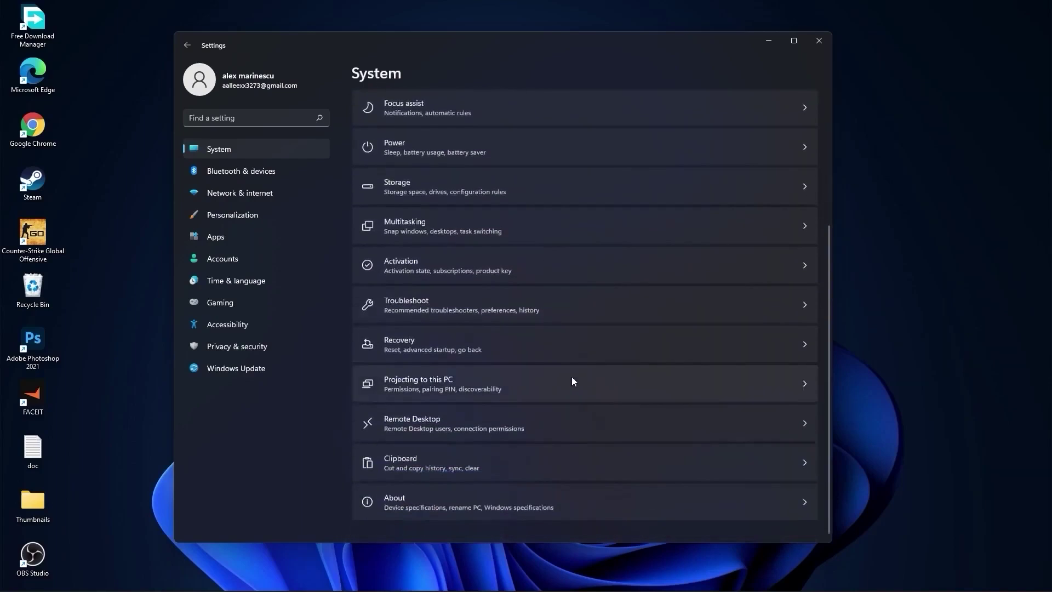
{"action": "left_click", "coordinate": [421, 422]}
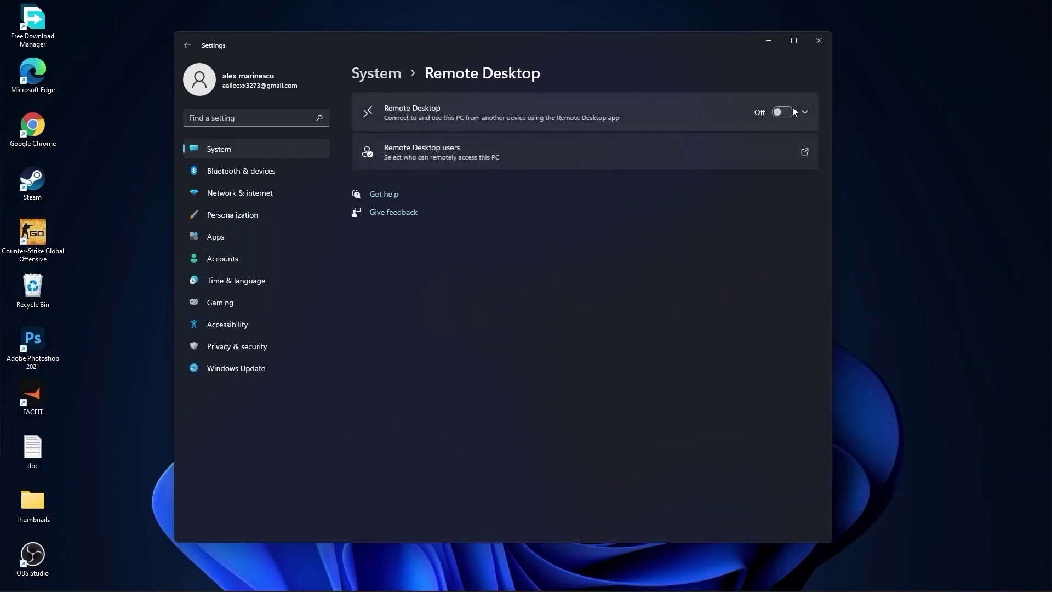
{"action": "left_click", "coordinate": [377, 73]}
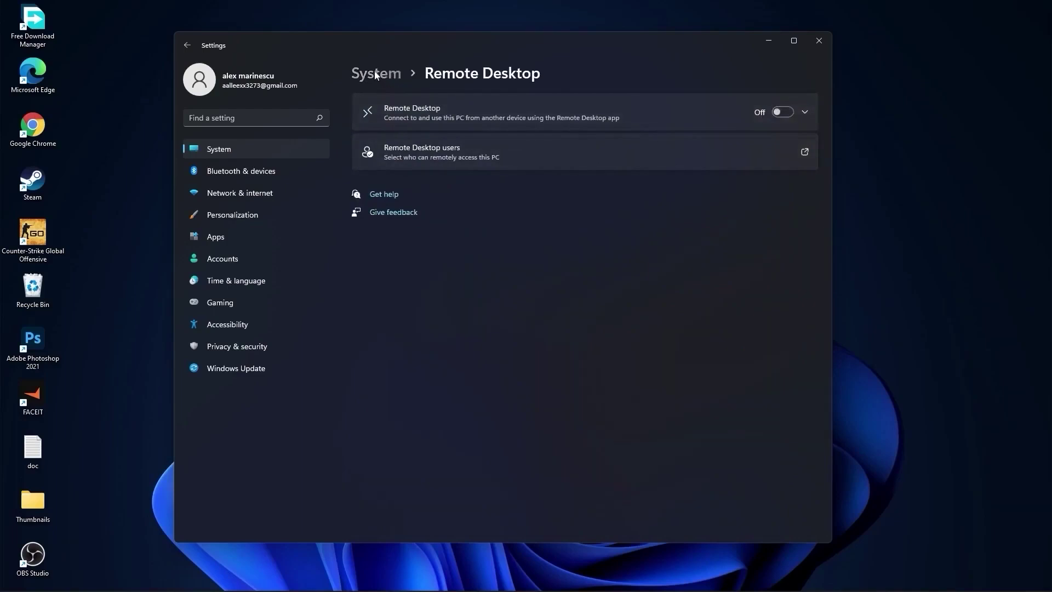
{"action": "scroll", "coordinate": [575, 378], "scroll_direction": "down", "scroll_amount": 3}
{"action": "scroll", "coordinate": [575, 378], "scroll_direction": "down", "scroll_amount": 2}
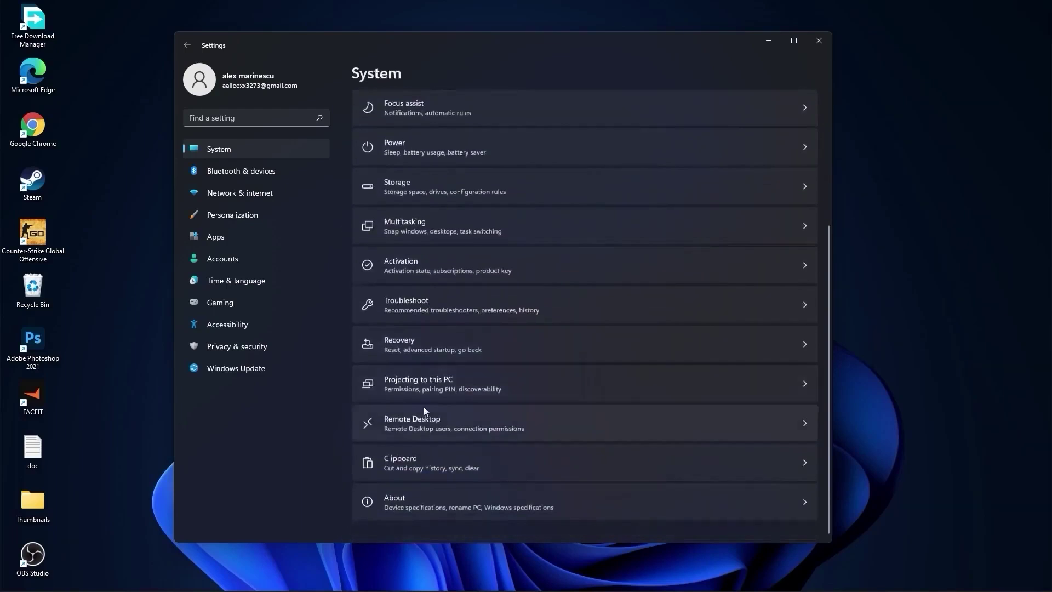
{"action": "left_click", "coordinate": [408, 466]}
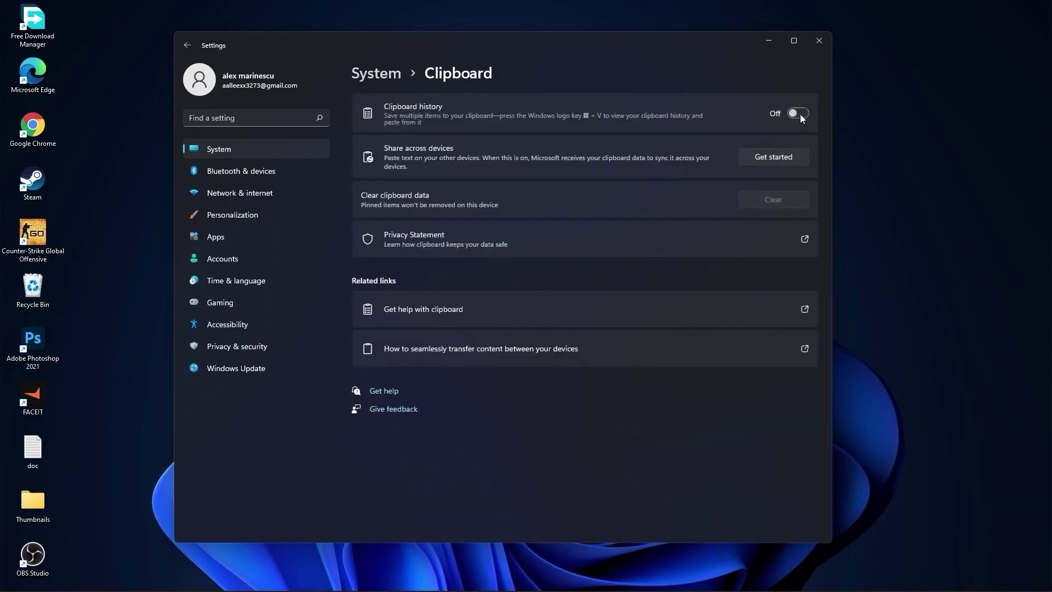
Step: Under Personalization > Background, check the background type stays Picture, then go to Apps
{"action": "left_click", "coordinate": [376, 72]}
{"action": "left_click", "coordinate": [232, 215]}
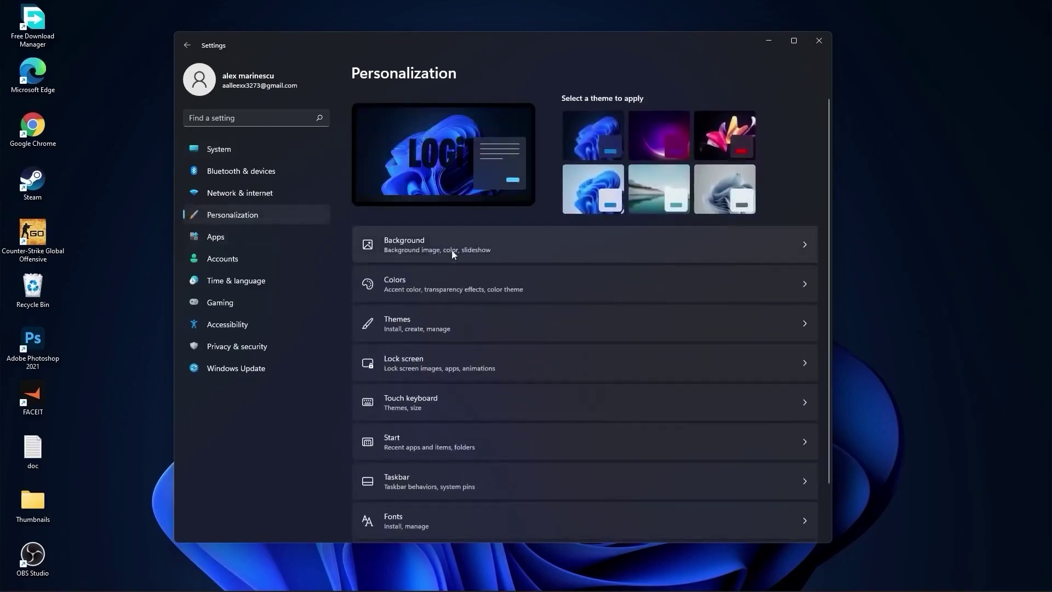
{"action": "left_click", "coordinate": [417, 239]}
{"action": "left_click", "coordinate": [757, 225]}
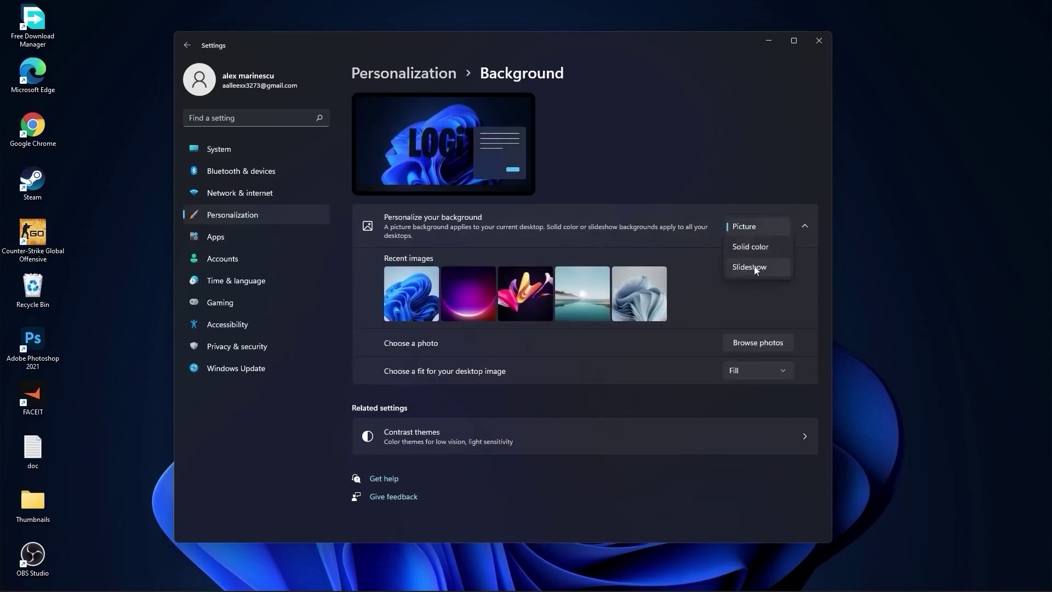
{"action": "left_click", "coordinate": [575, 247]}
{"action": "left_click", "coordinate": [236, 240]}
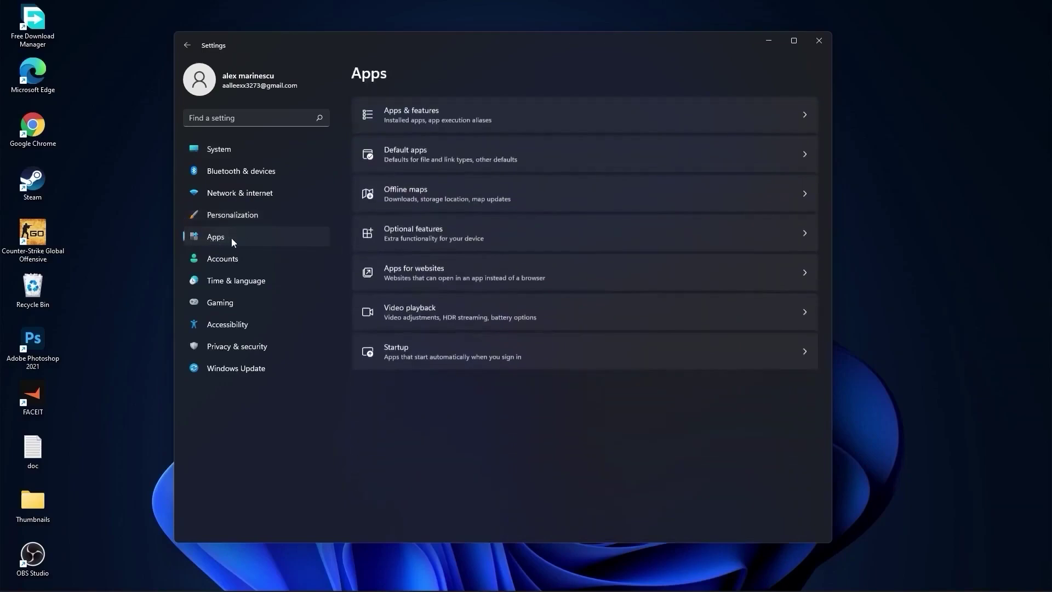
Step: Show Apps & features with 73 installed apps and bring up options for Adobe Photoshop 2021
{"action": "left_click", "coordinate": [436, 114]}
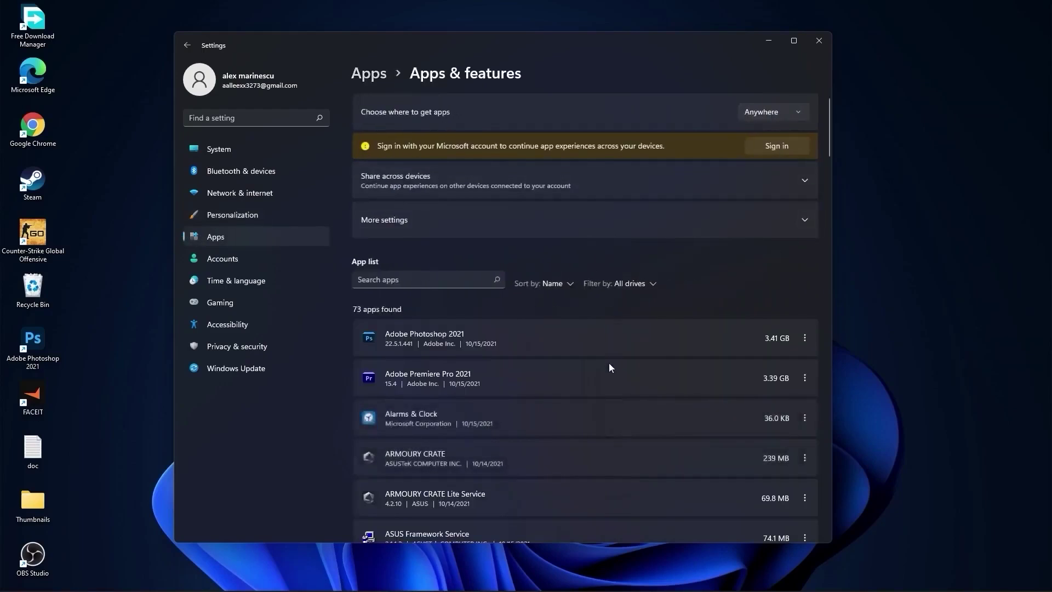
{"action": "scroll", "coordinate": [609, 371], "scroll_direction": "down", "scroll_amount": 5}
{"action": "scroll", "coordinate": [608, 385], "scroll_direction": "up", "scroll_amount": 2}
{"action": "scroll", "coordinate": [609, 385], "scroll_direction": "up", "scroll_amount": 3}
{"action": "scroll", "coordinate": [608, 385], "scroll_direction": "up", "scroll_amount": 2}
{"action": "left_click", "coordinate": [803, 338]}
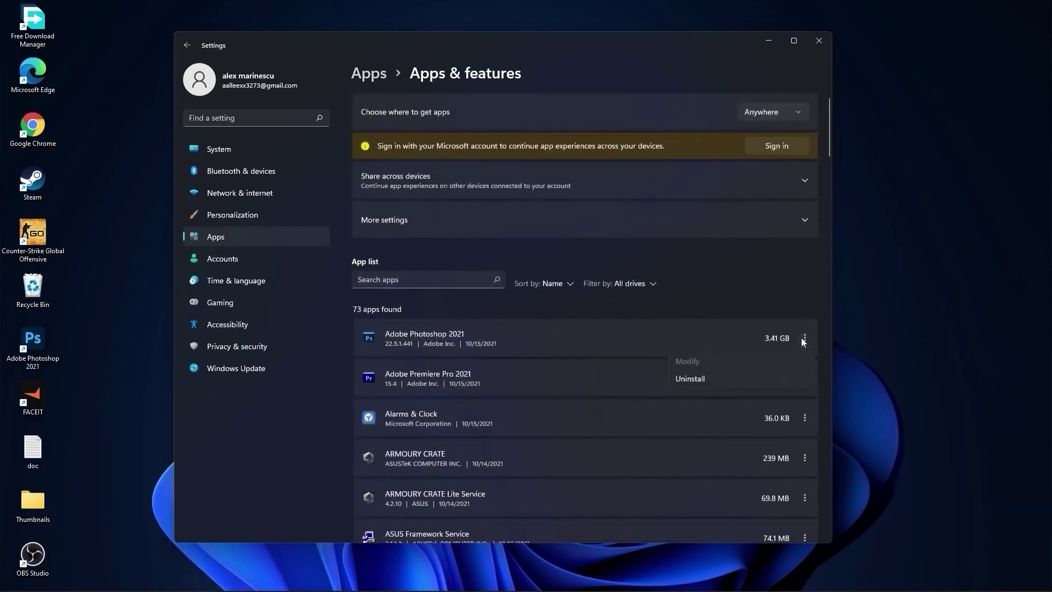
Step: In Gaming > Xbox Game Bar, stop the controller button from opening Game Bar
{"action": "left_click", "coordinate": [219, 303]}
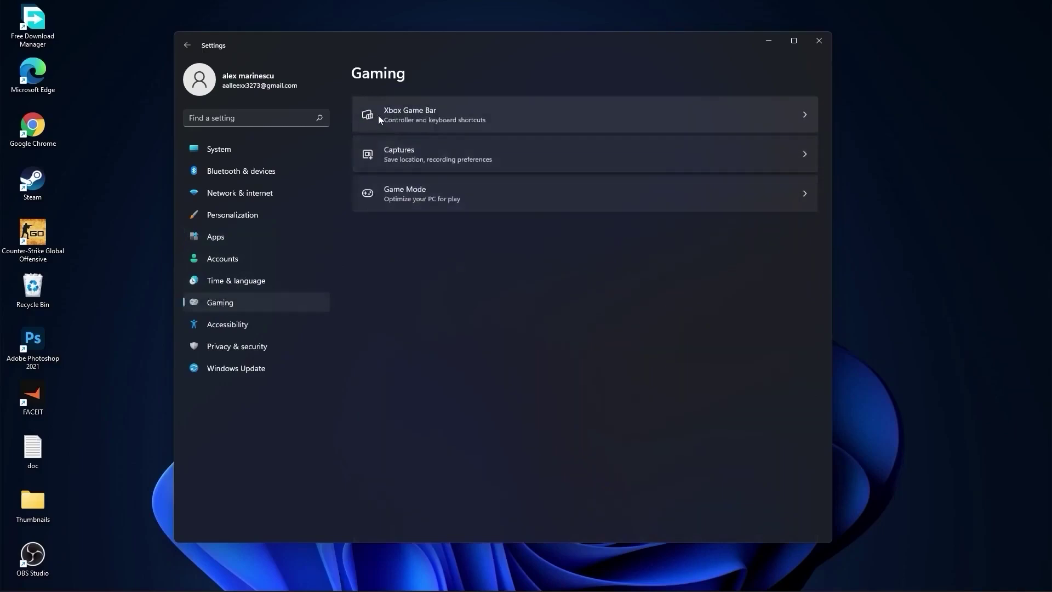
{"action": "left_click", "coordinate": [446, 109]}
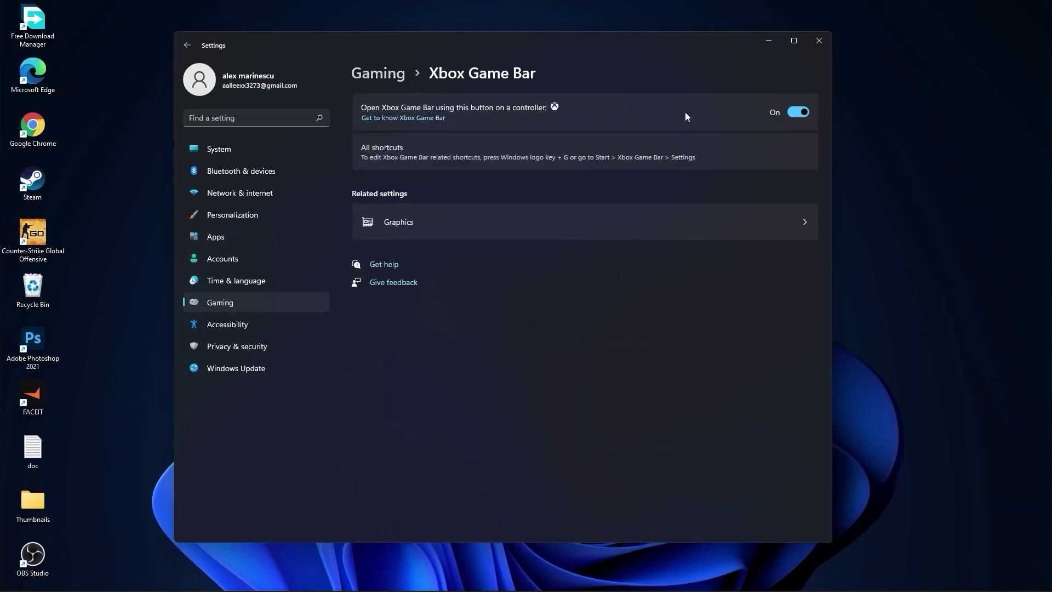
{"action": "left_click", "coordinate": [797, 112]}
{"action": "left_click", "coordinate": [378, 74]}
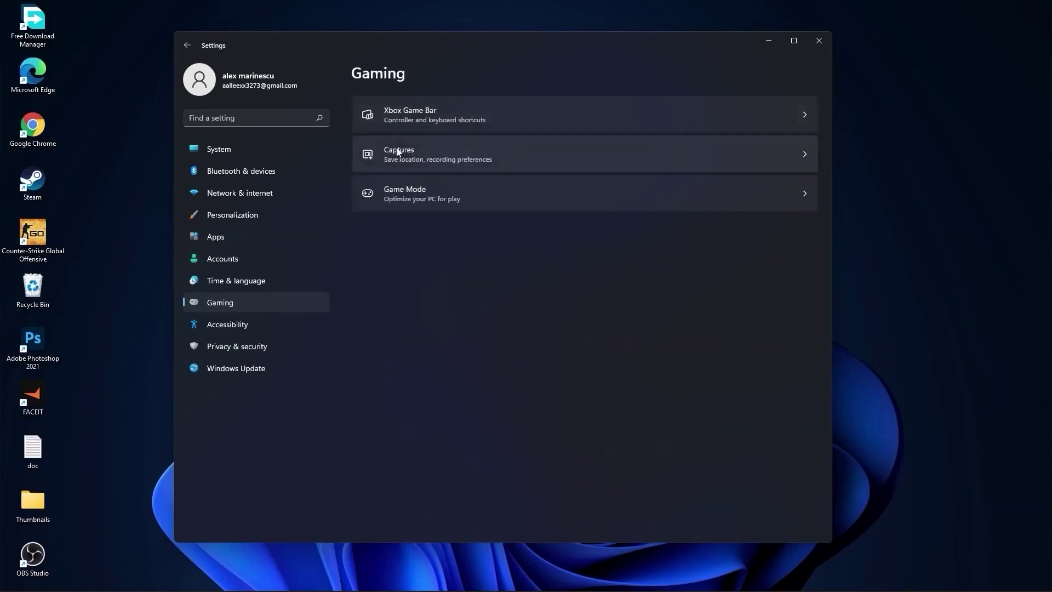
Step: In Captures, turn off audio capture and mouse-cursor capture for game recordings
{"action": "left_click", "coordinate": [411, 150]}
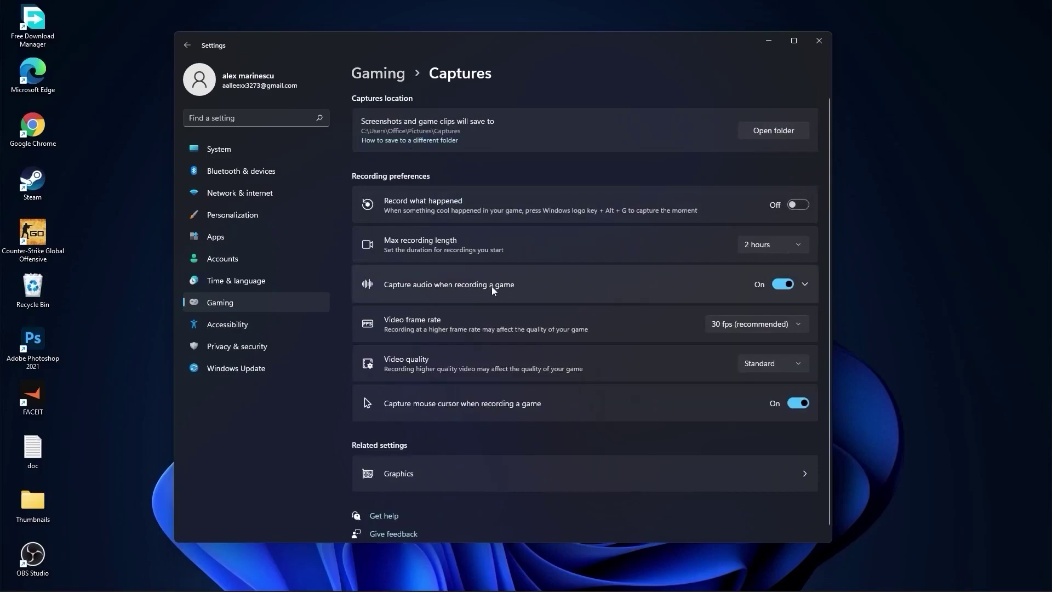
{"action": "left_click", "coordinate": [806, 283]}
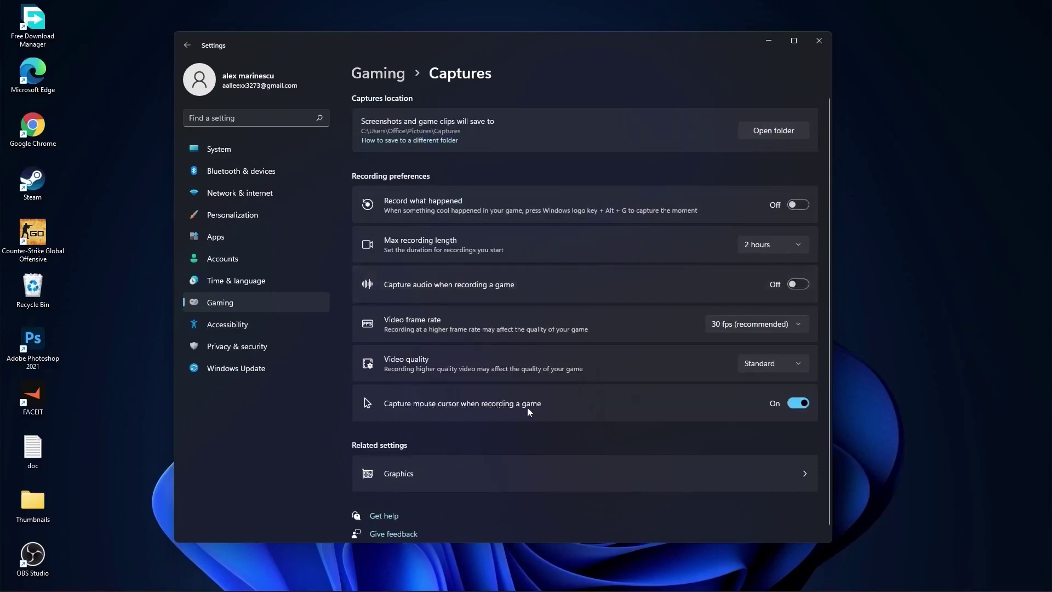
{"action": "left_click", "coordinate": [798, 403]}
{"action": "left_click", "coordinate": [378, 73]}
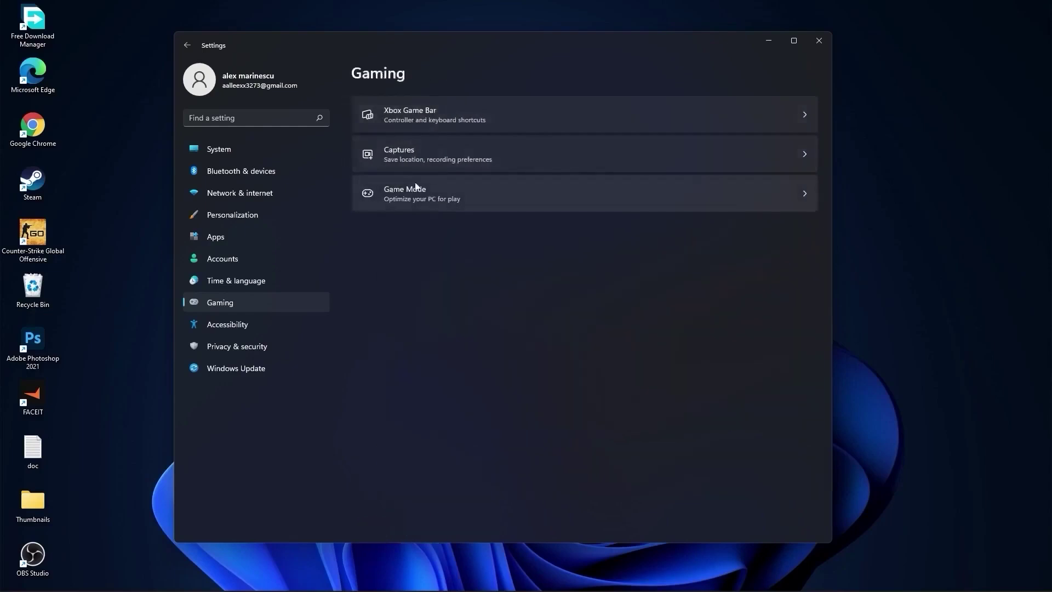
Step: Confirm Game Mode is On, then go to Privacy & security
{"action": "left_click", "coordinate": [419, 195]}
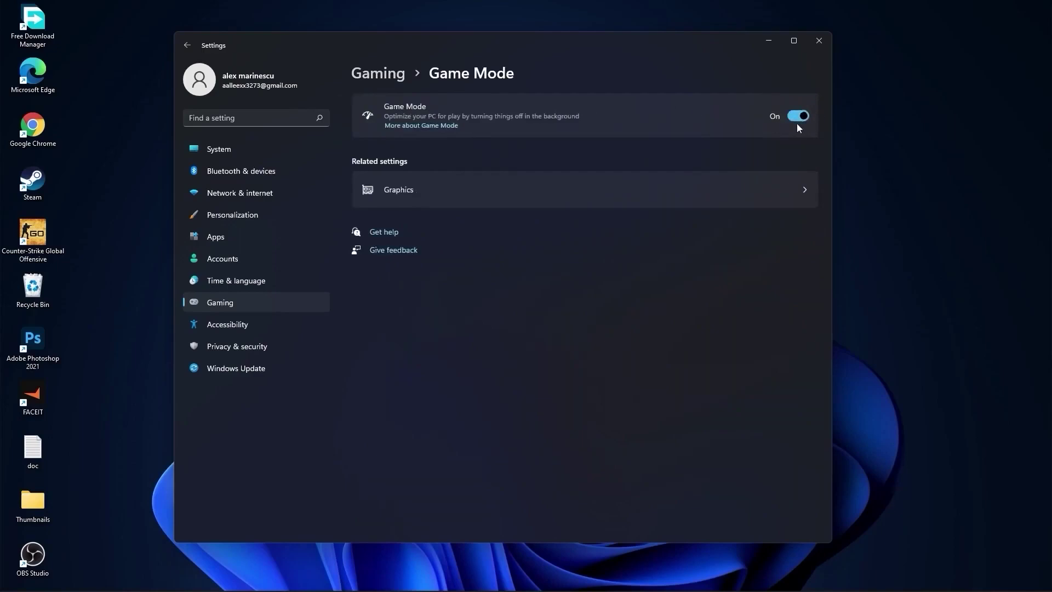
{"action": "left_click", "coordinate": [220, 303]}
{"action": "left_click", "coordinate": [239, 345]}
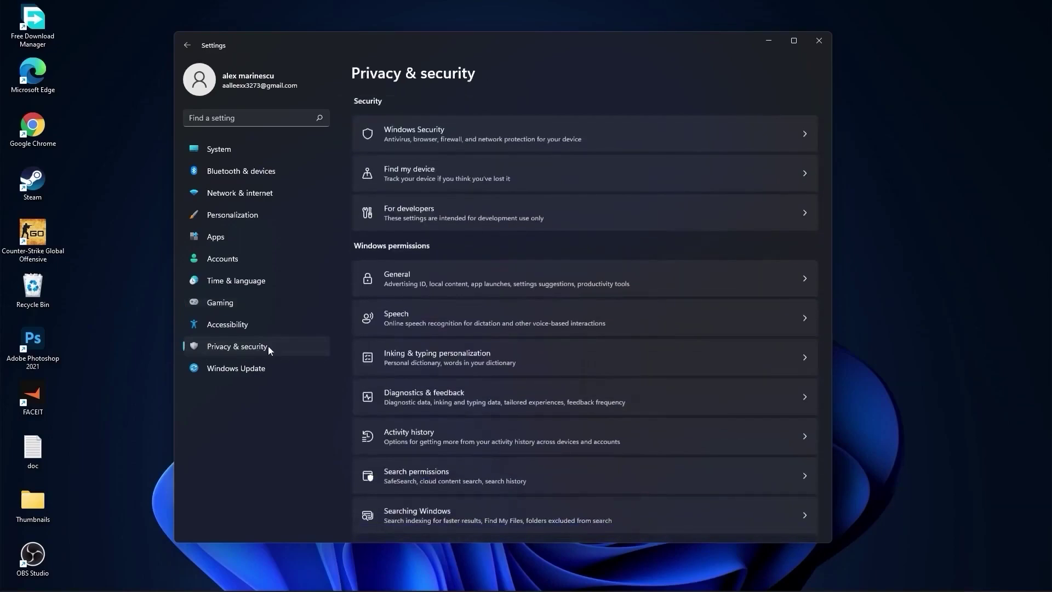
Step: Review General, confirm online speech recognition and the inking and typing dictionary are off
{"action": "left_click", "coordinate": [421, 276]}
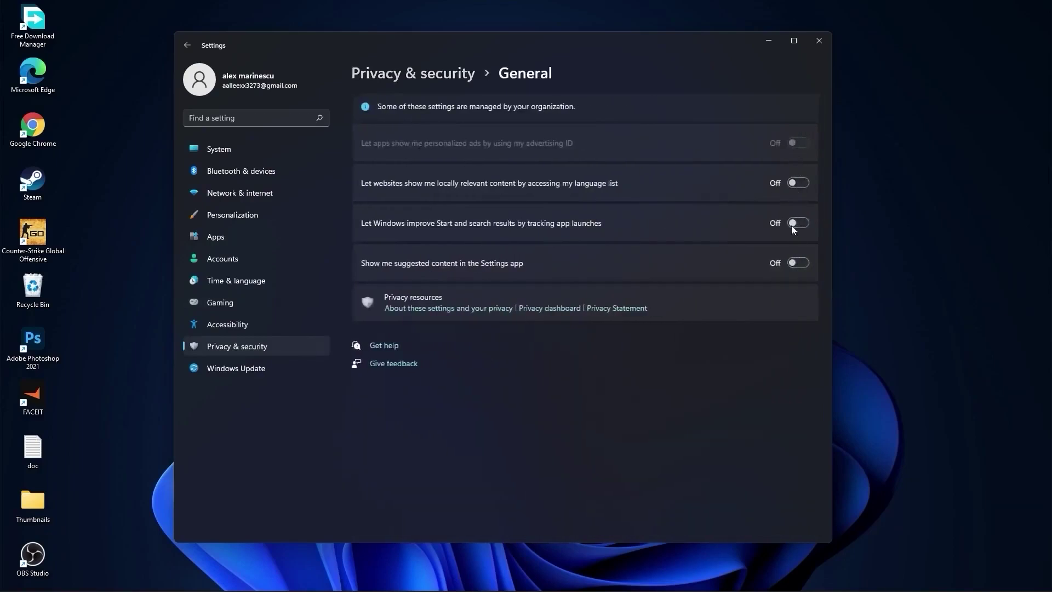
{"action": "left_click", "coordinate": [435, 79]}
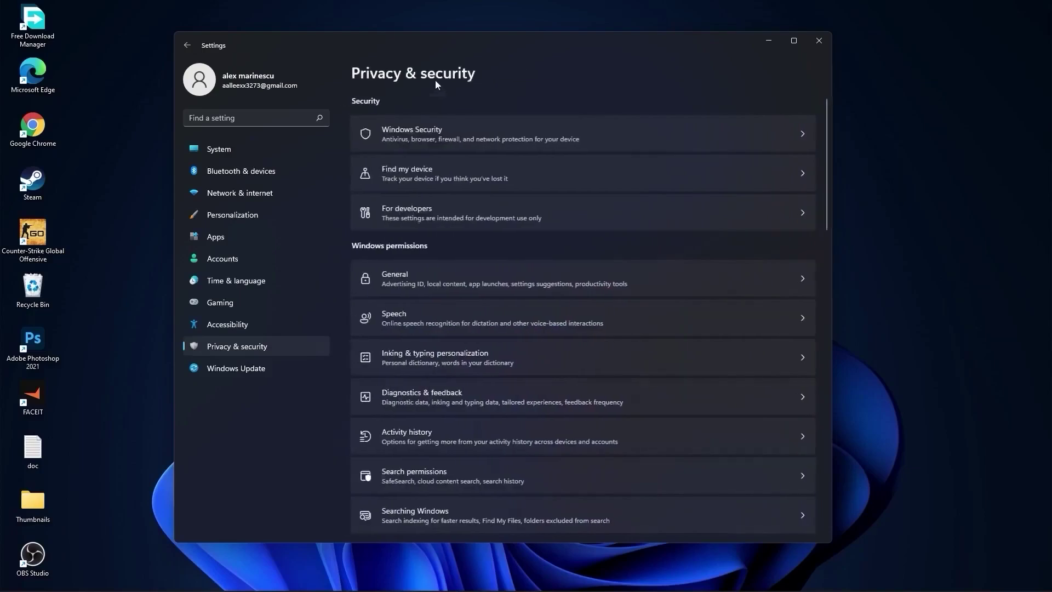
{"action": "left_click", "coordinate": [423, 314]}
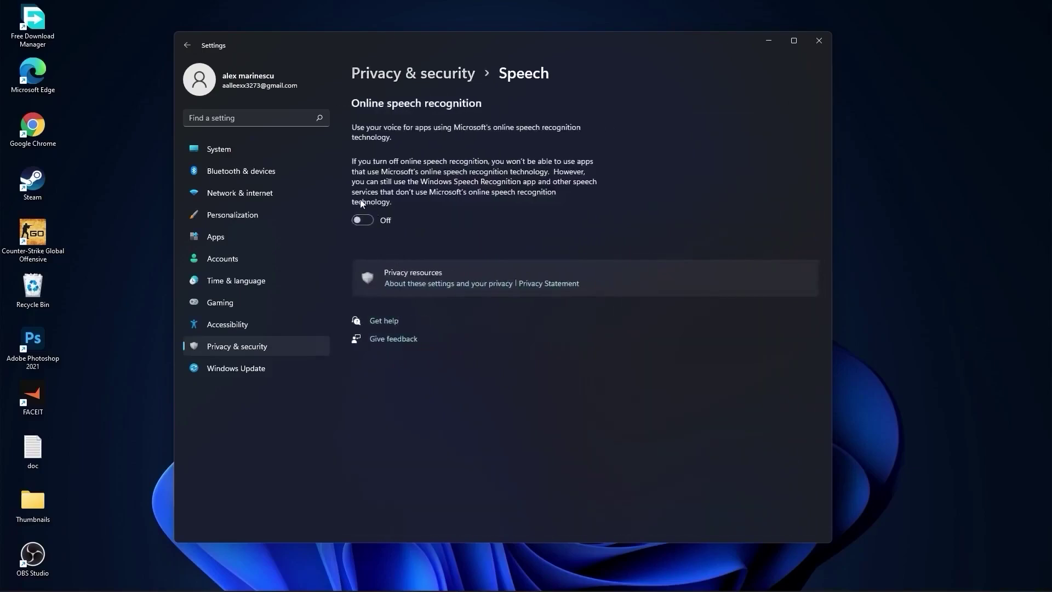
{"action": "left_click", "coordinate": [426, 73]}
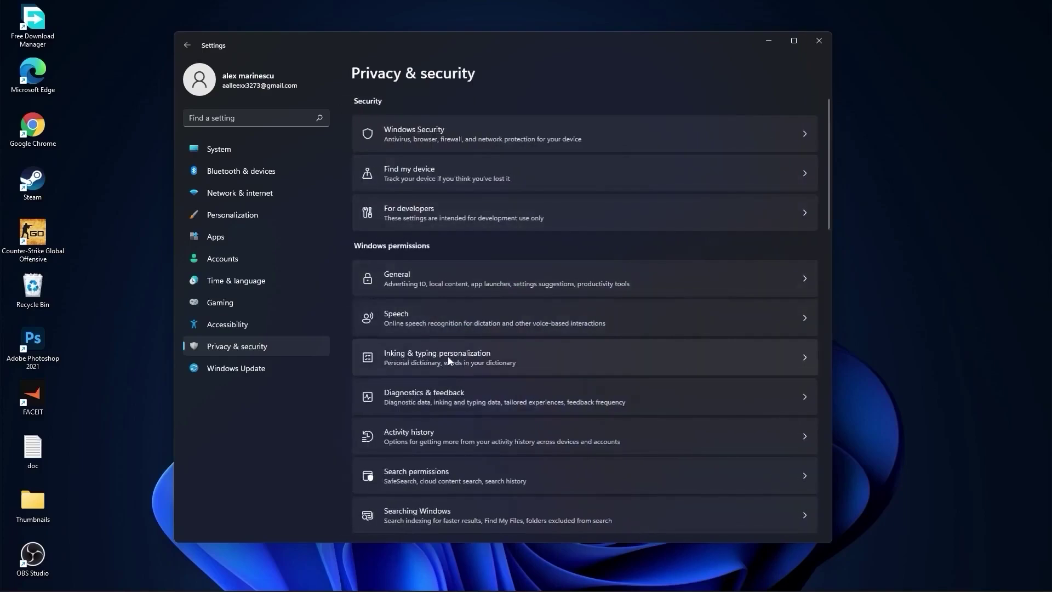
{"action": "left_click", "coordinate": [477, 360]}
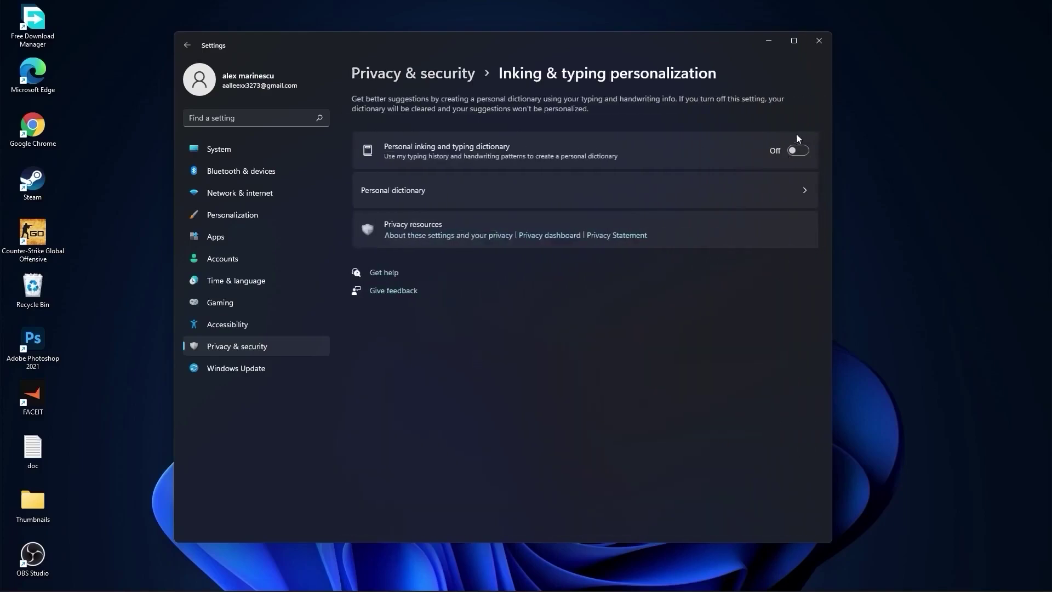
{"action": "left_click", "coordinate": [413, 73]}
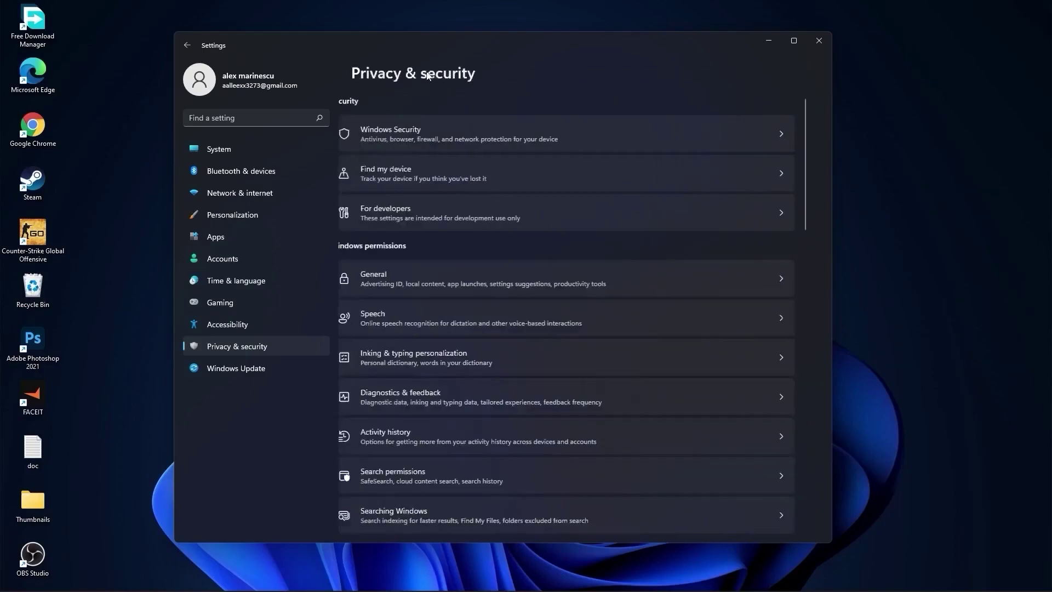
Step: Review Diagnostics & feedback, confirm Activity history is off, and check Searching Windows stays Classic
{"action": "left_click", "coordinate": [448, 402]}
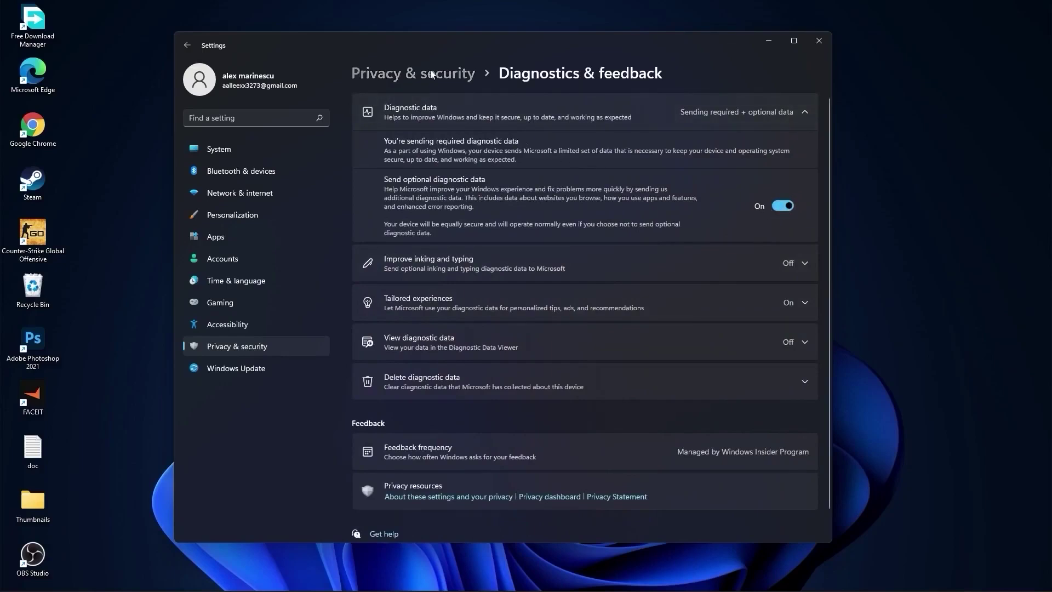
{"action": "left_click", "coordinate": [413, 74]}
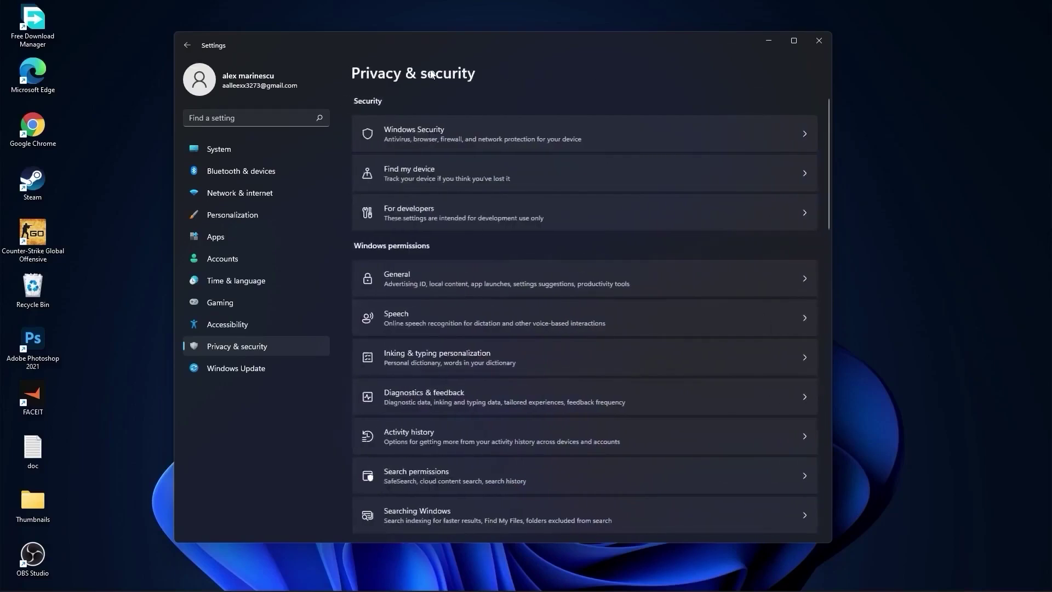
{"action": "left_click", "coordinate": [419, 436]}
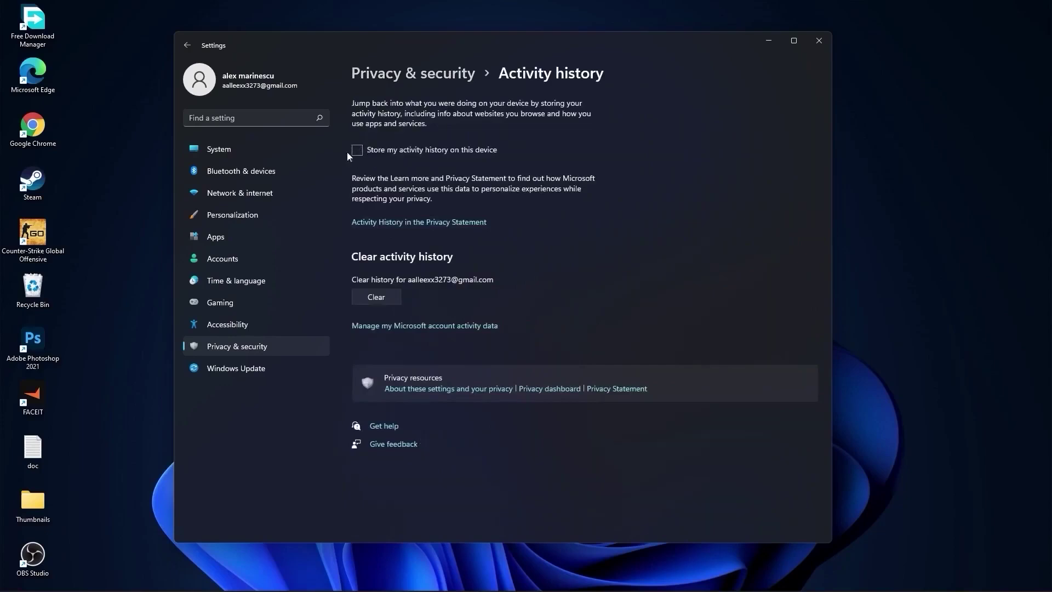
{"action": "left_click", "coordinate": [402, 75]}
{"action": "scroll", "coordinate": [523, 293], "scroll_direction": "down", "scroll_amount": 3}
{"action": "scroll", "coordinate": [489, 304], "scroll_direction": "down", "scroll_amount": 3}
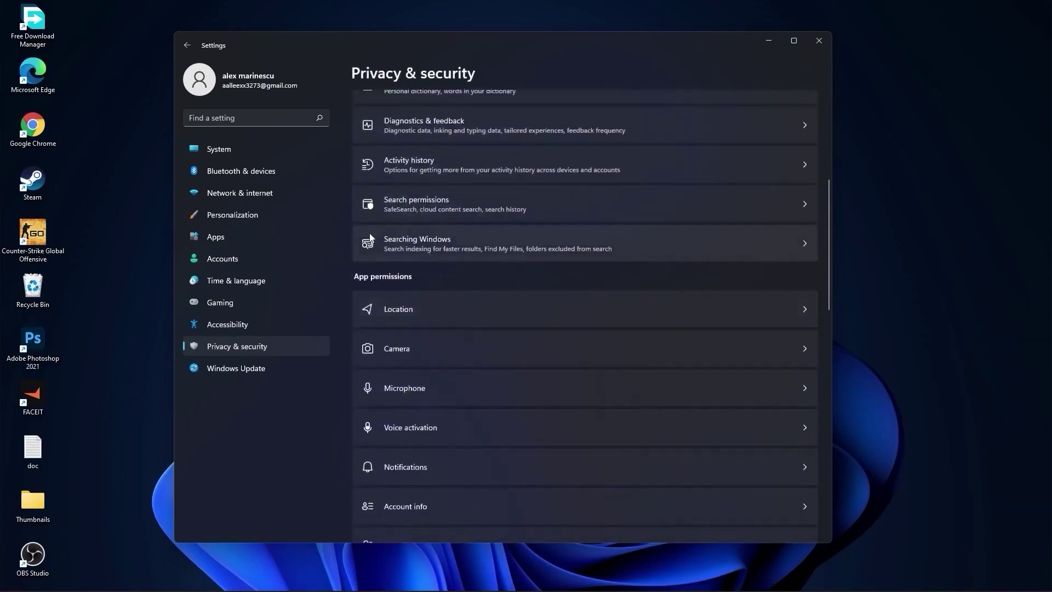
{"action": "left_click", "coordinate": [438, 240]}
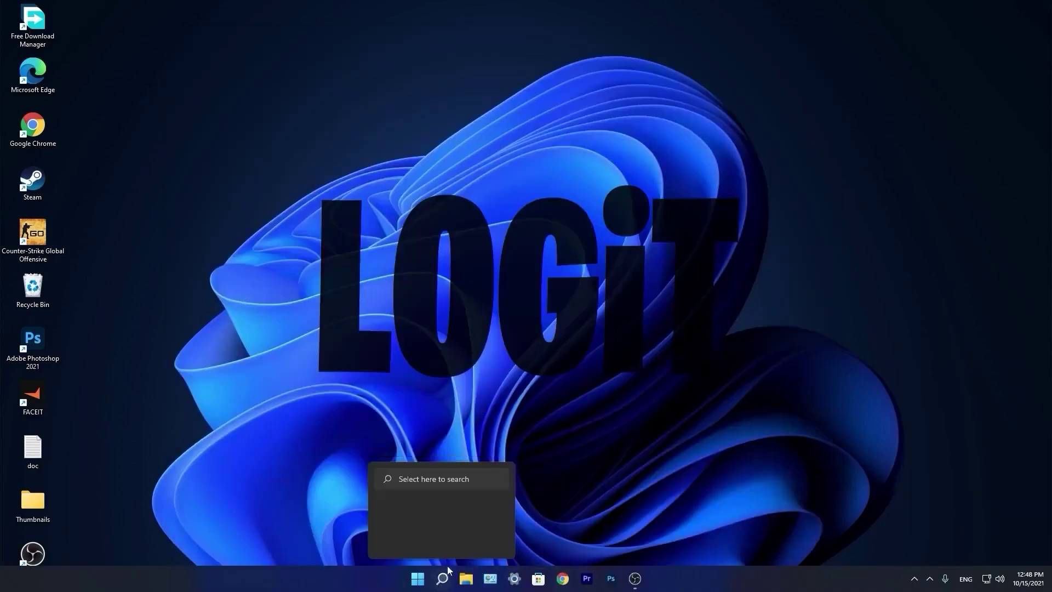
Step: Launch Task Manager via search, disable CCXProcess and Cortana on the Startup tab, and close it
{"action": "left_click", "coordinate": [443, 579]}
{"action": "type", "text": "task"}
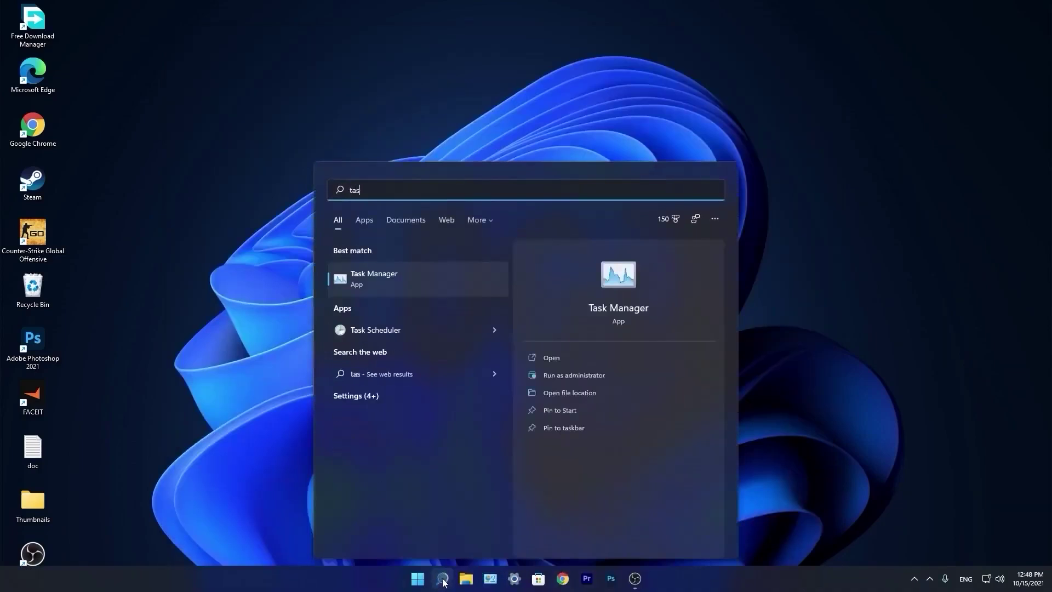
{"action": "left_click", "coordinate": [386, 277]}
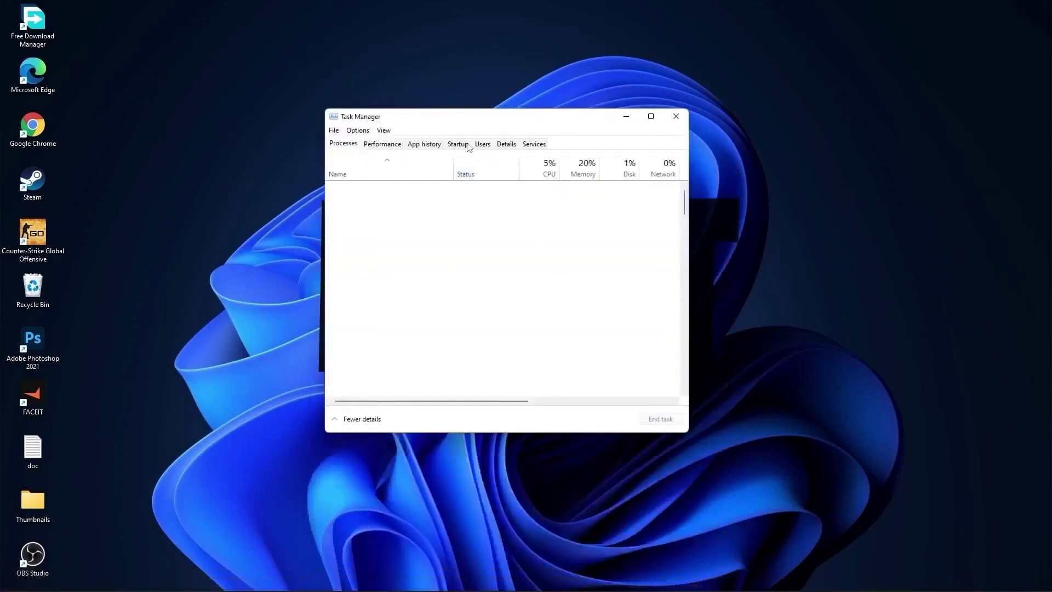
{"action": "left_click", "coordinate": [459, 144]}
{"action": "left_click", "coordinate": [539, 203]}
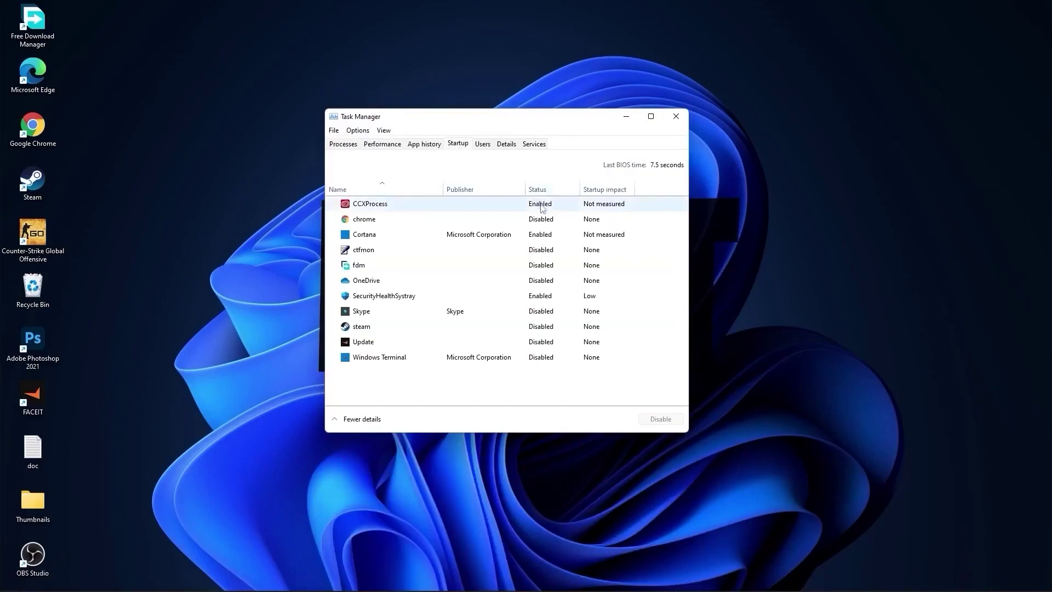
{"action": "right_click", "coordinate": [538, 204]}
{"action": "left_click", "coordinate": [538, 203]}
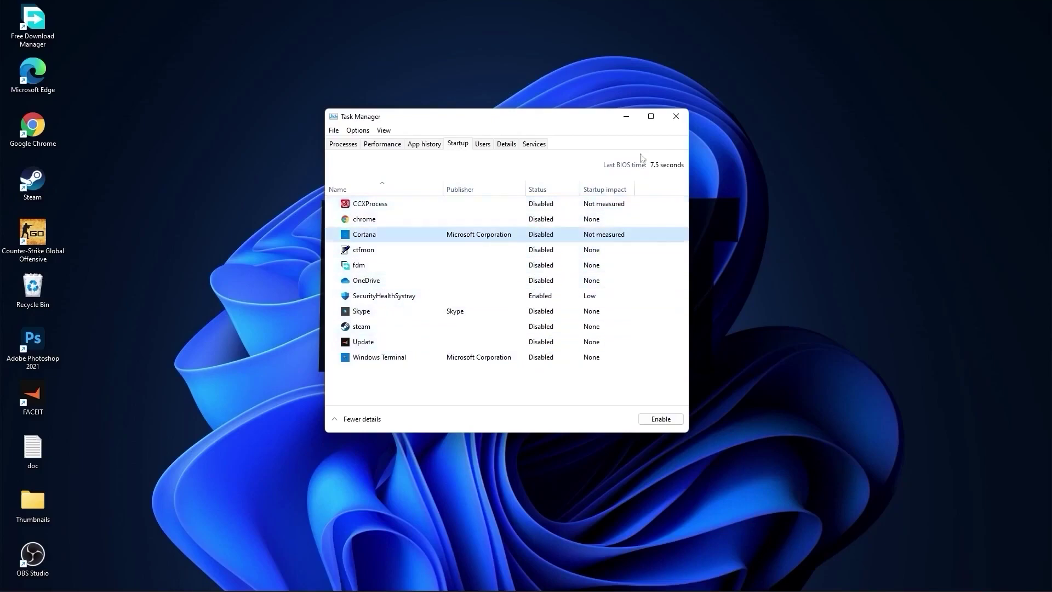
{"action": "left_click", "coordinate": [676, 116]}
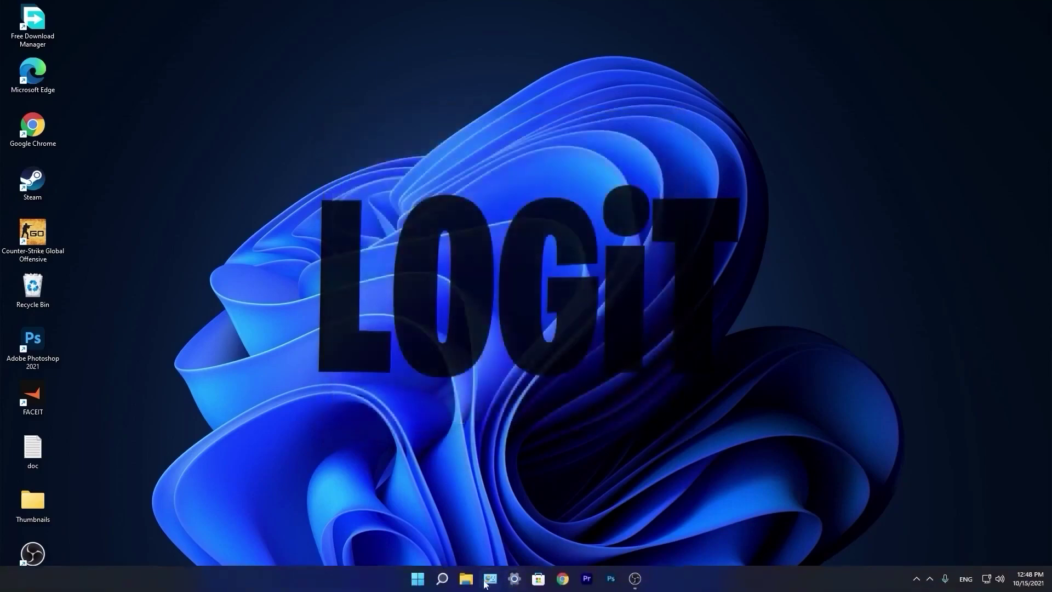
Step: Launch Optimize Drives via search, optimize the C: SSD and analyze HDD (D:)
{"action": "left_click", "coordinate": [443, 578]}
{"action": "type", "text": "optimi"}
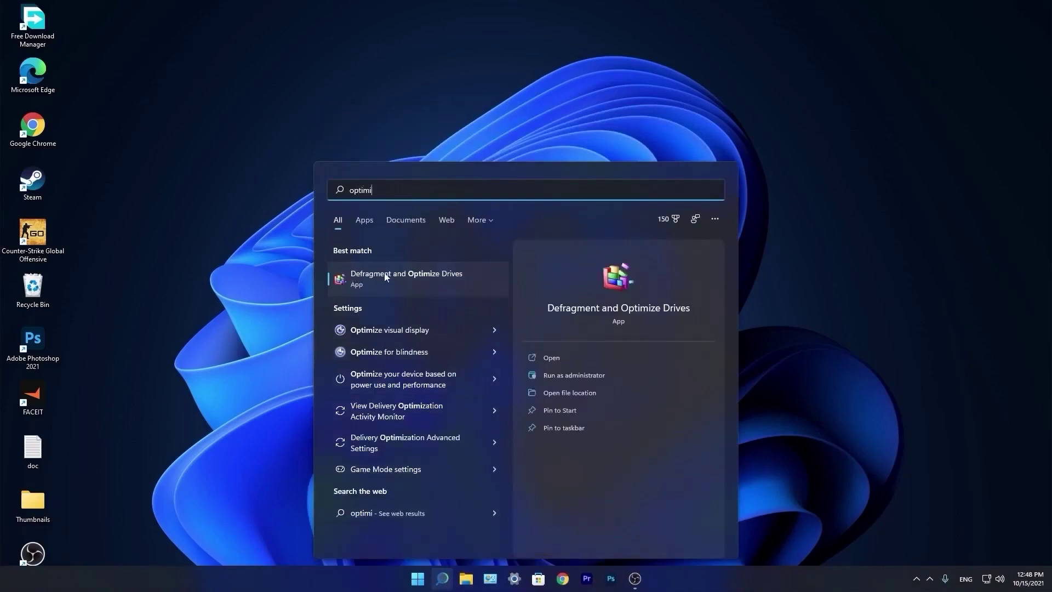
{"action": "left_click", "coordinate": [420, 276]}
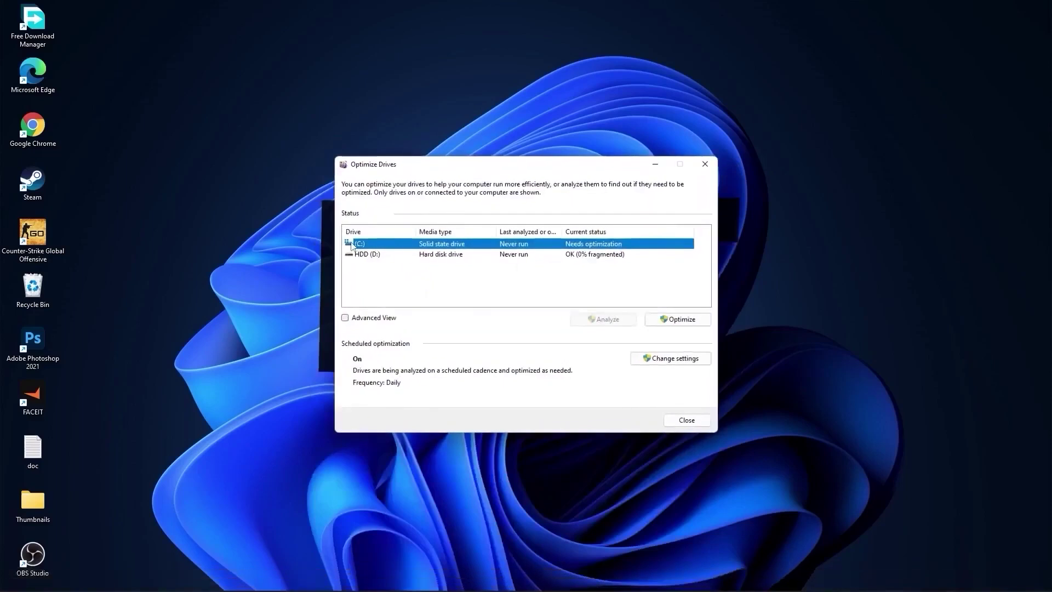
{"action": "left_click", "coordinate": [677, 319]}
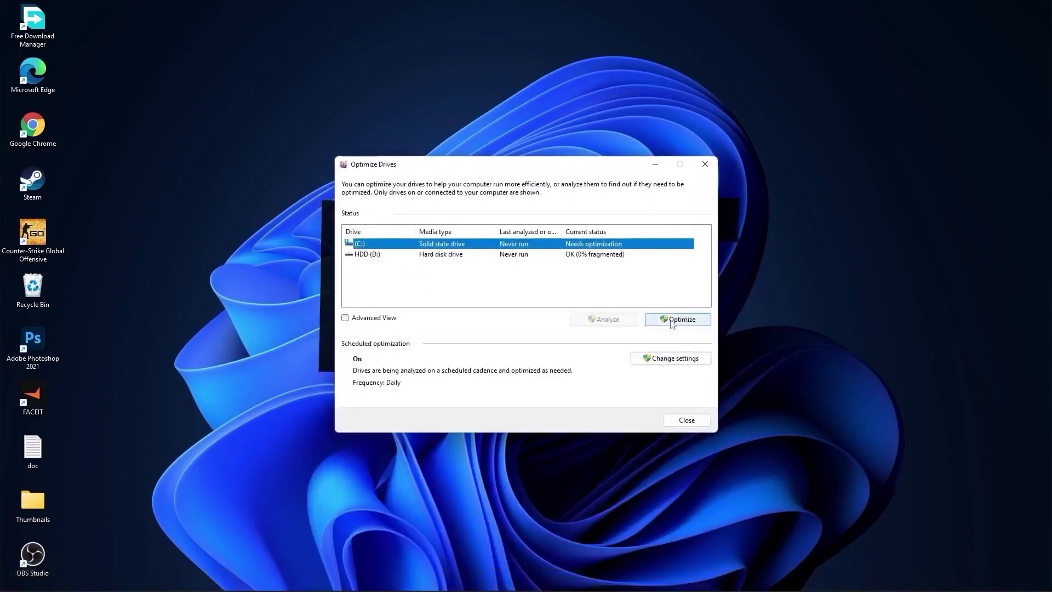
{"action": "left_click", "coordinate": [394, 254]}
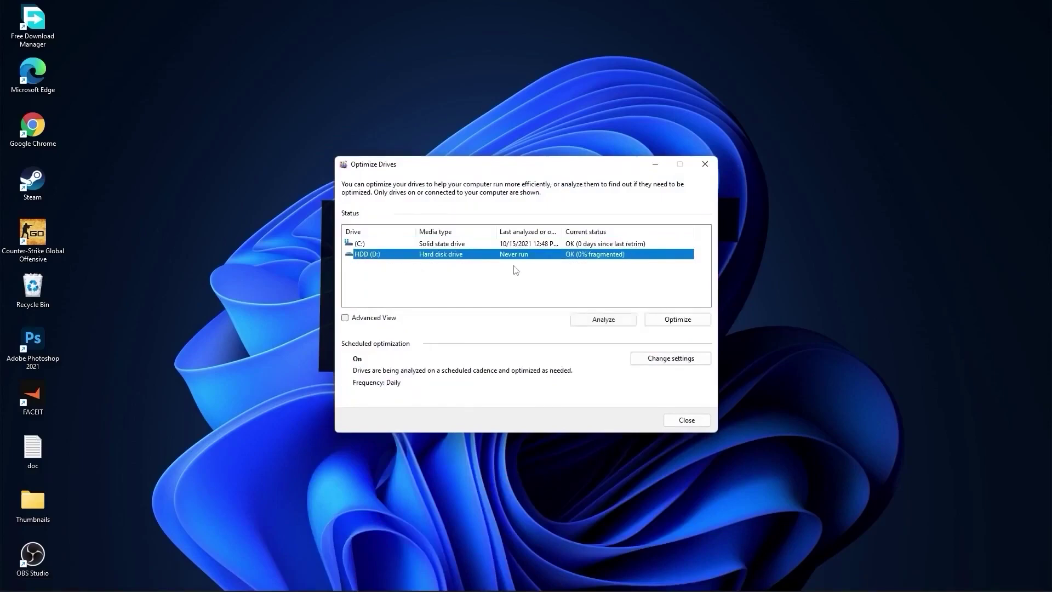
{"action": "left_click", "coordinate": [603, 318]}
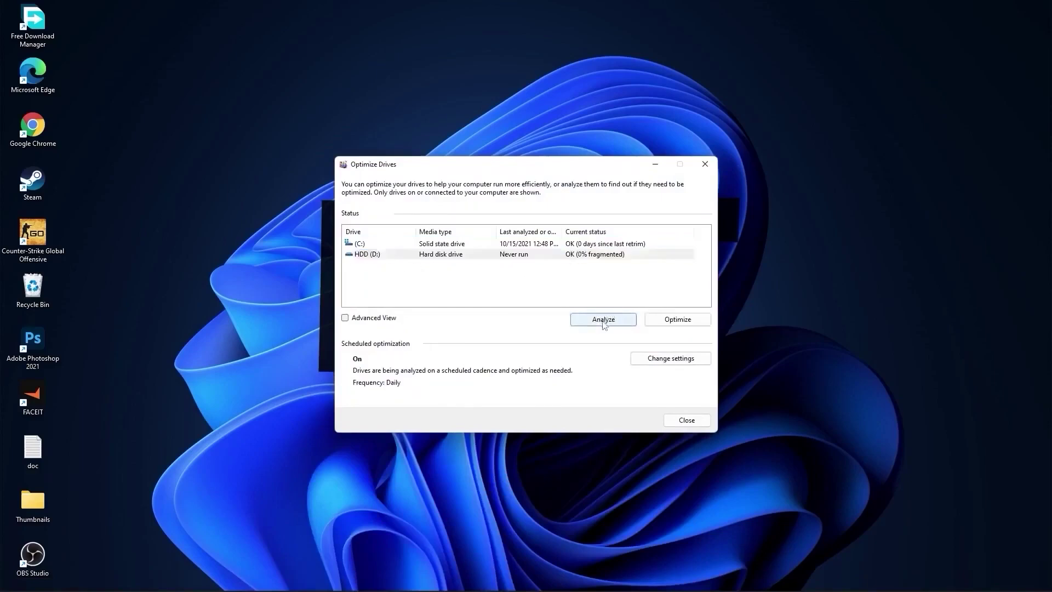
Step: Start optimizing the D: drive, then launch Run from Windows search
{"action": "left_click", "coordinate": [678, 319]}
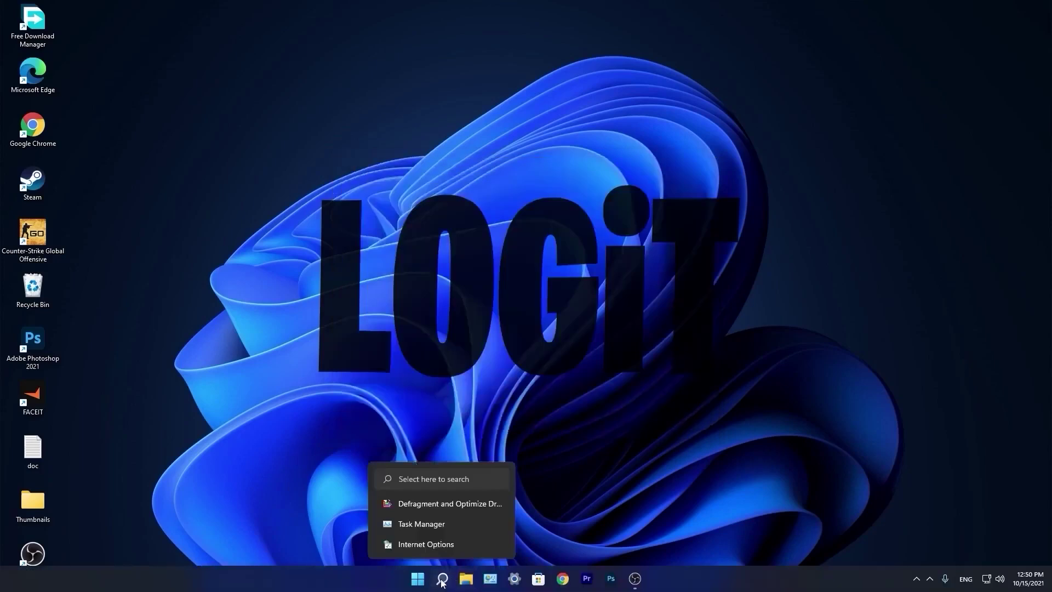
{"action": "left_click", "coordinate": [442, 578]}
{"action": "type", "text": "run"}
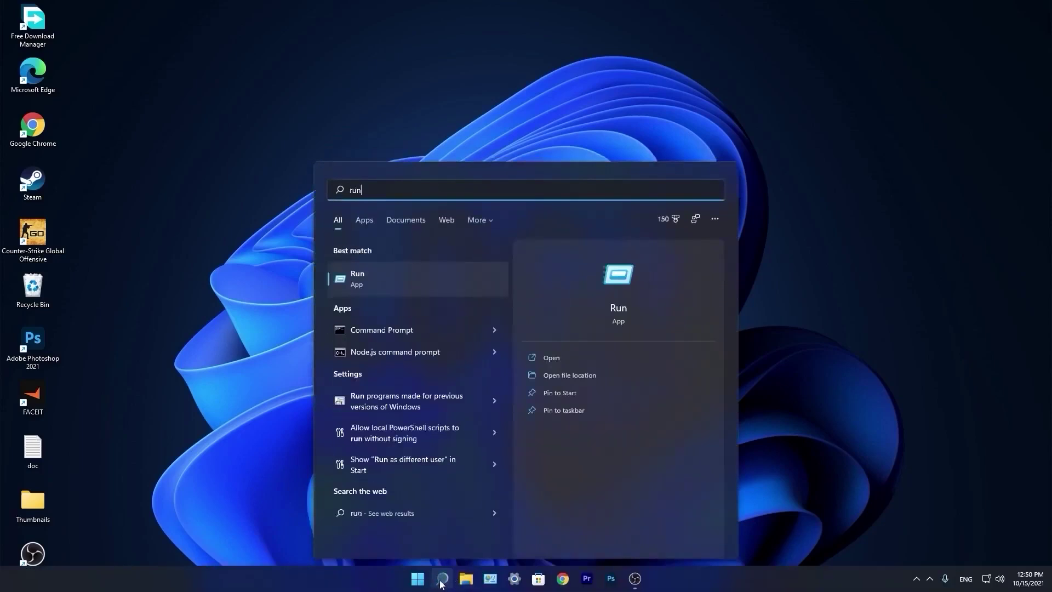
{"action": "left_click", "coordinate": [377, 278]}
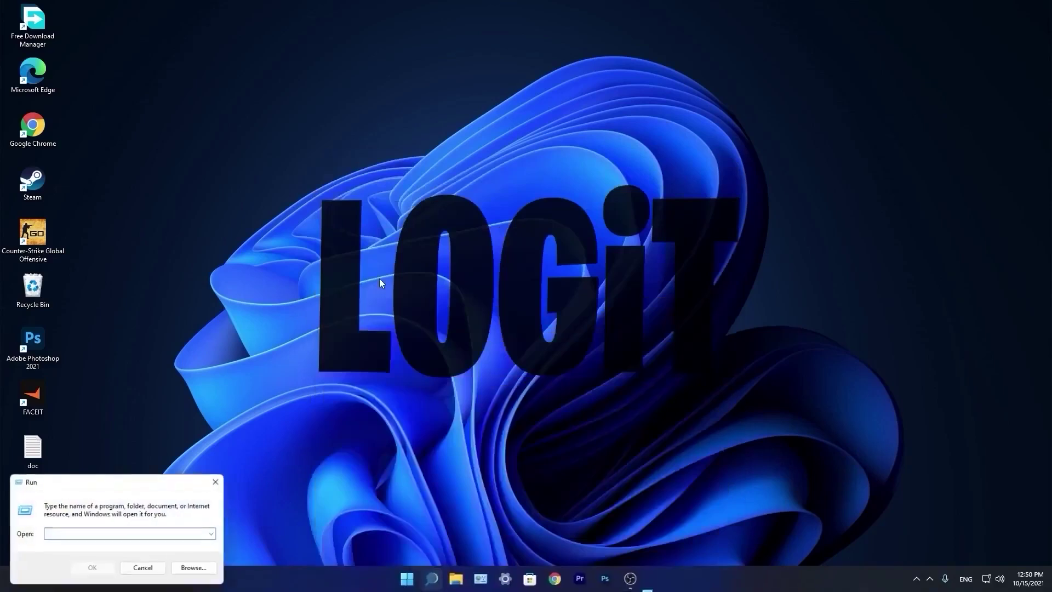
{"action": "type", "text": "temp"}
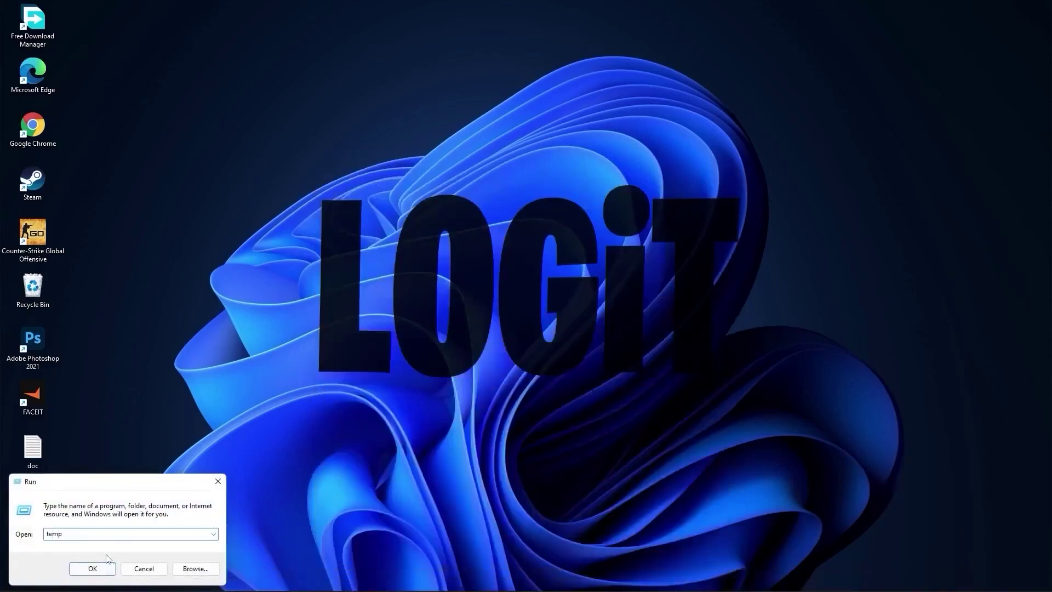
Step: Enter the Windows Temp folder, grant access, and select all eight items for deletion
{"action": "left_click", "coordinate": [97, 568]}
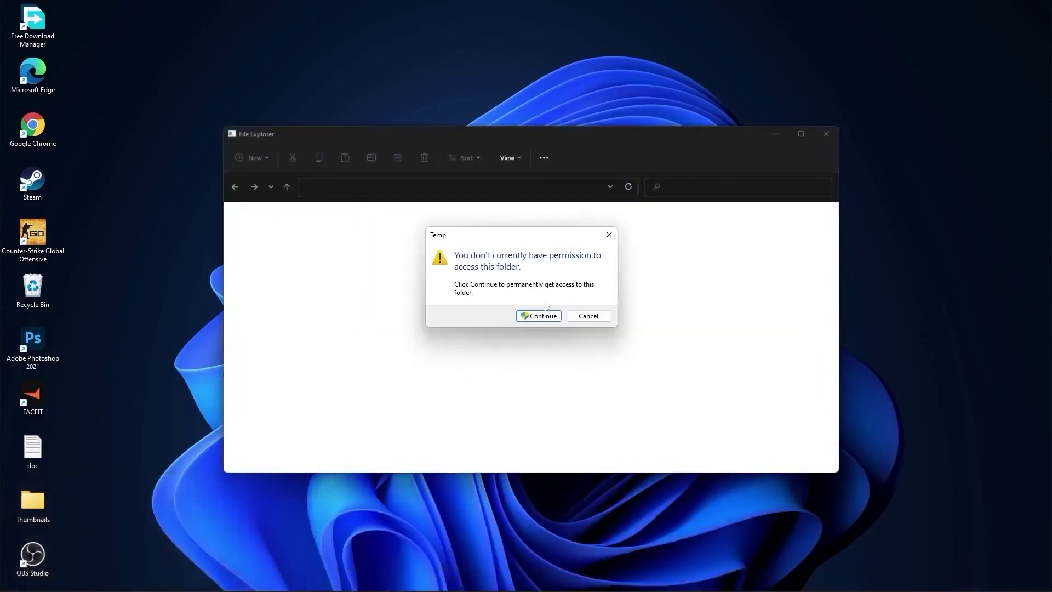
{"action": "left_click", "coordinate": [544, 322]}
{"action": "left_click_drag", "start_coordinate": [620, 394], "coordinate": [396, 227]}
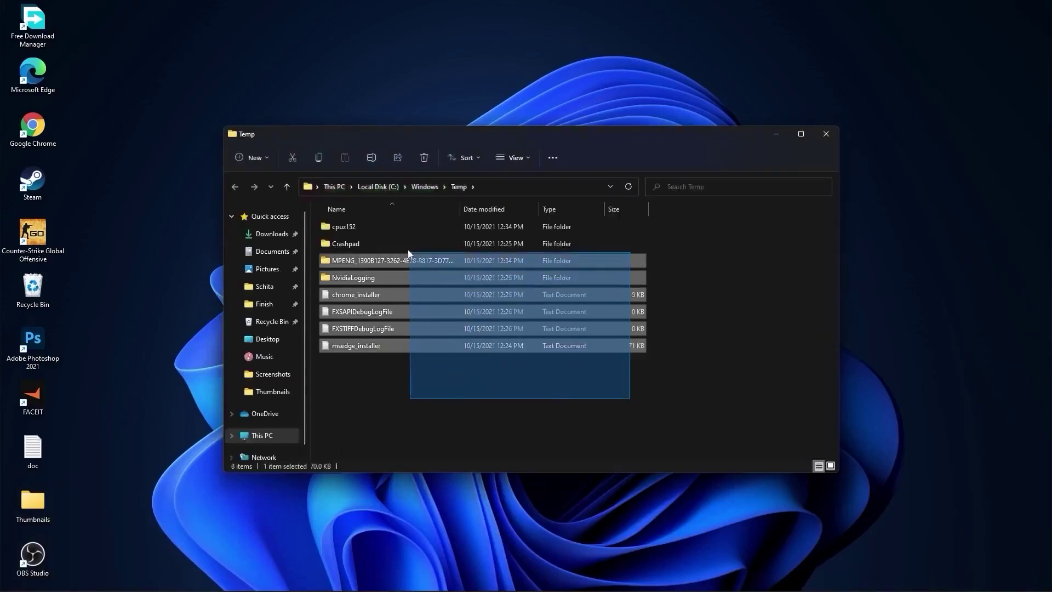
{"action": "right_click", "coordinate": [396, 227]}
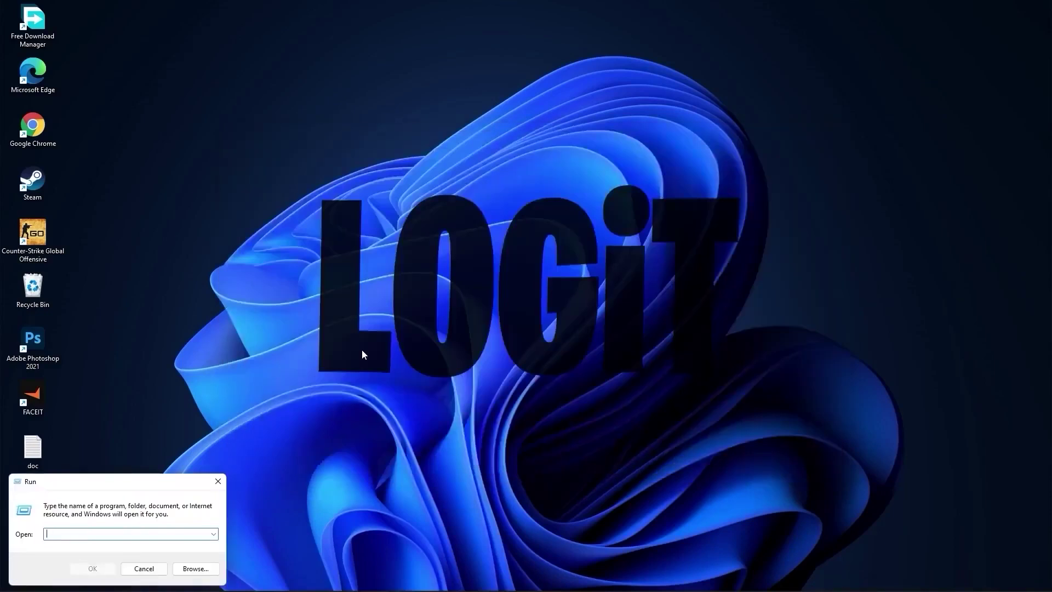
{"action": "type", "text": "%temp%"}
Step: Enter the %temp% folder and select all its temporary files for deletion
{"action": "left_click", "coordinate": [92, 567]}
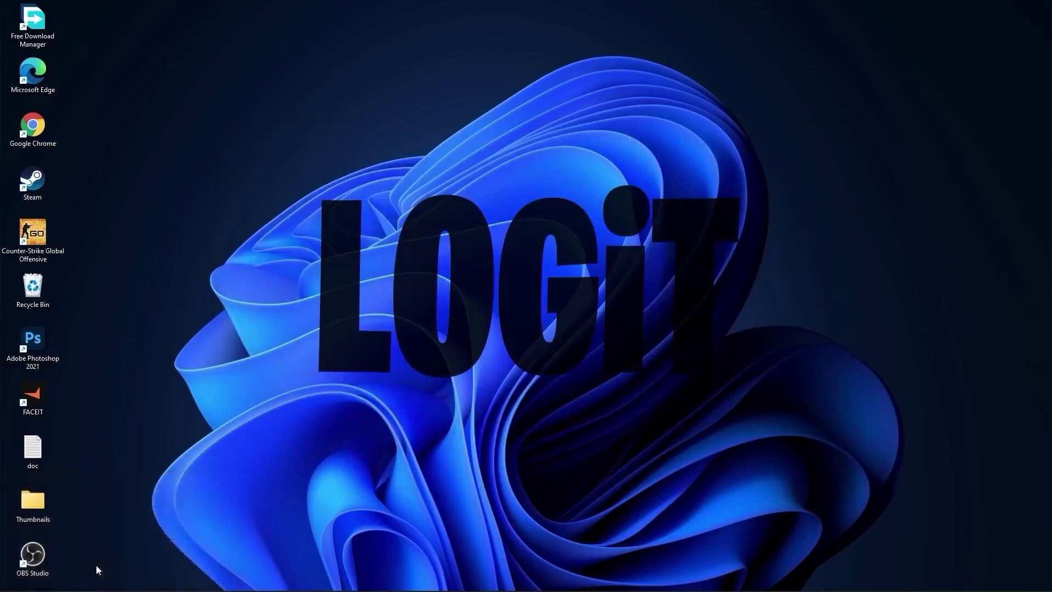
{"action": "mouse_move", "coordinate": [588, 404]}
{"action": "left_mouse_down"}
{"action": "mouse_move", "coordinate": [430, 261]}
{"action": "mouse_move", "coordinate": [414, 231]}
{"action": "left_mouse_up"}
{"action": "right_click", "coordinate": [414, 230]}
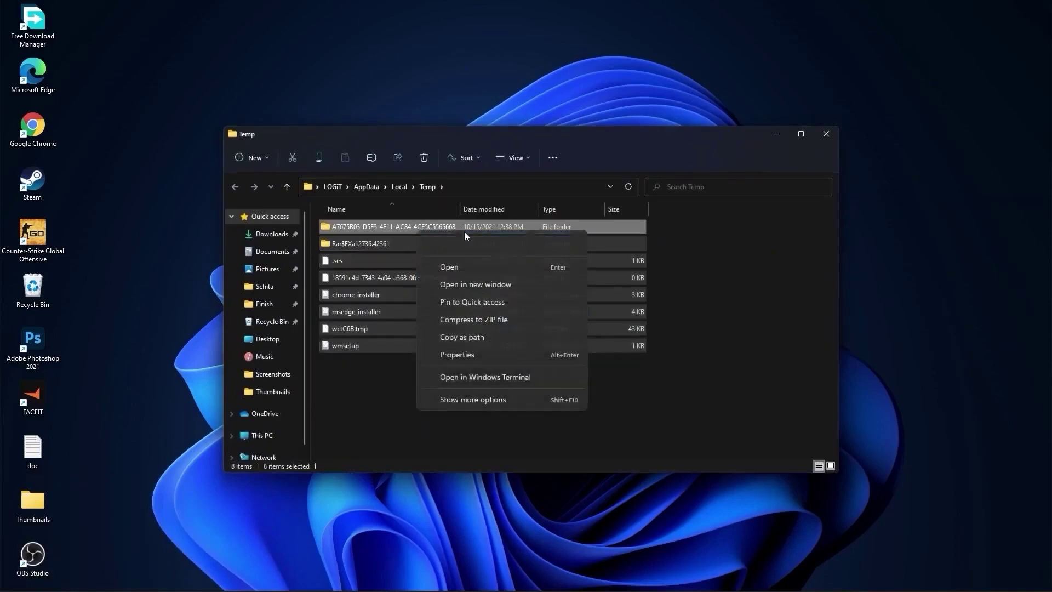
Step: Delete the selected temp files, then enter the Prefetch folder and grant access
{"action": "left_click", "coordinate": [493, 243]}
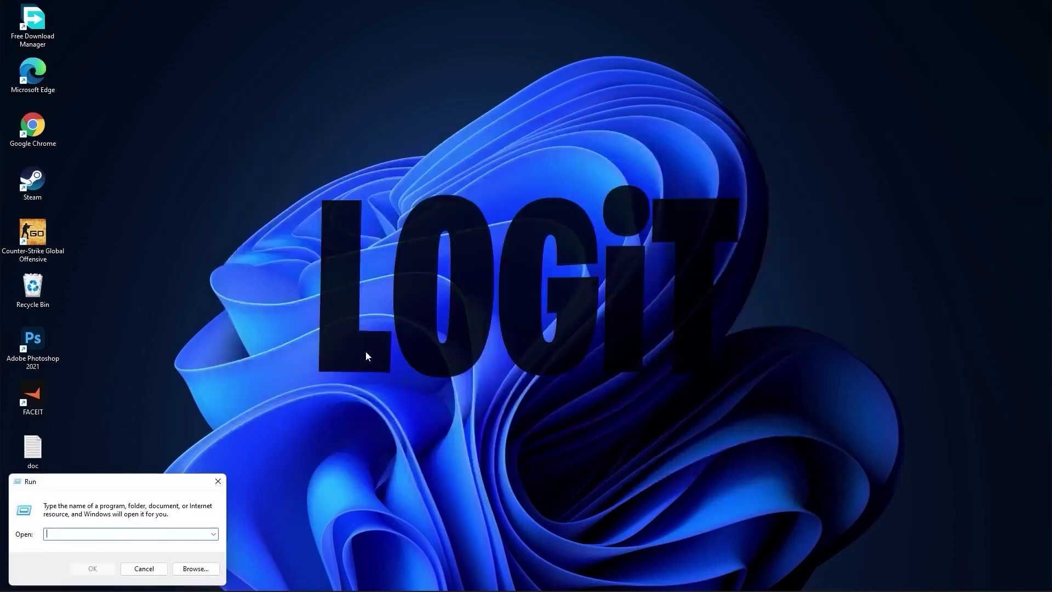
{"action": "type", "text": "prefetch"}
{"action": "left_click", "coordinate": [94, 568]}
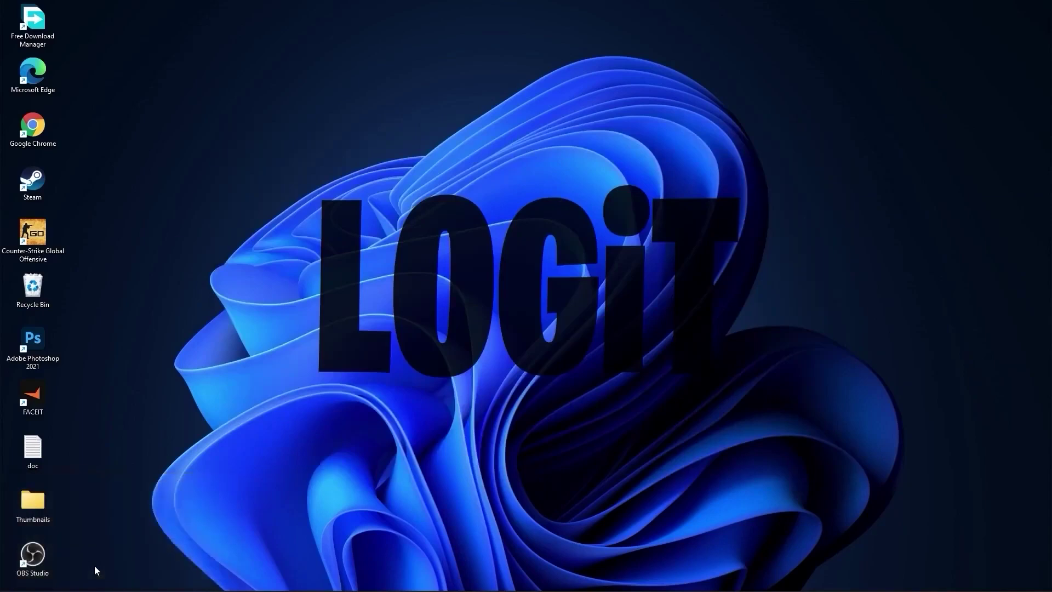
{"action": "left_click", "coordinate": [542, 316]}
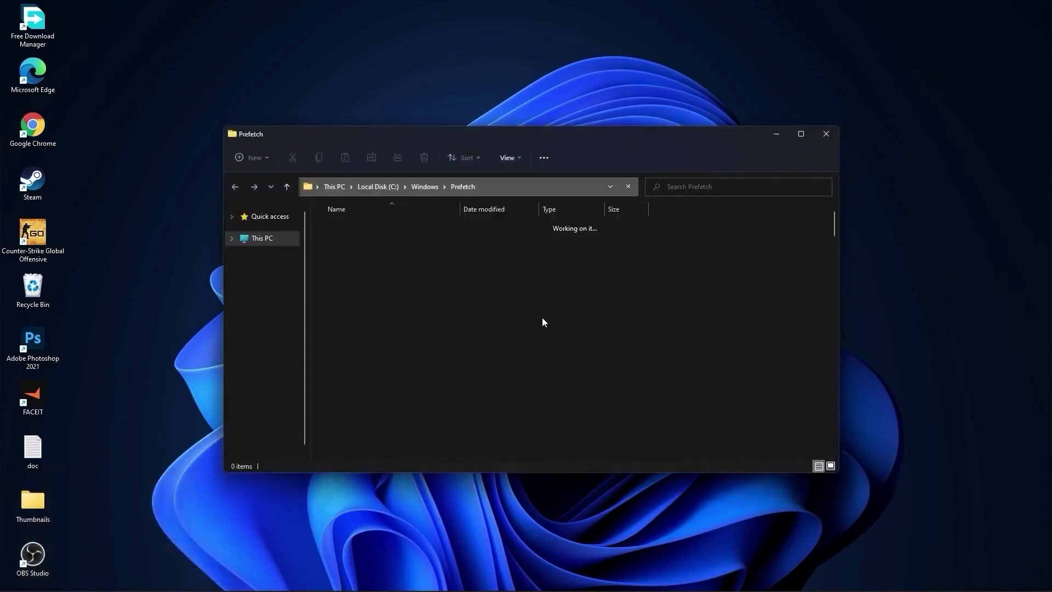
Step: Select all 139 prefetch files and delete them
{"action": "mouse_move", "coordinate": [617, 247]}
{"action": "left_mouse_down"}
{"action": "mouse_move", "coordinate": [524, 526]}
{"action": "mouse_move", "coordinate": [531, 444]}
{"action": "left_mouse_up"}
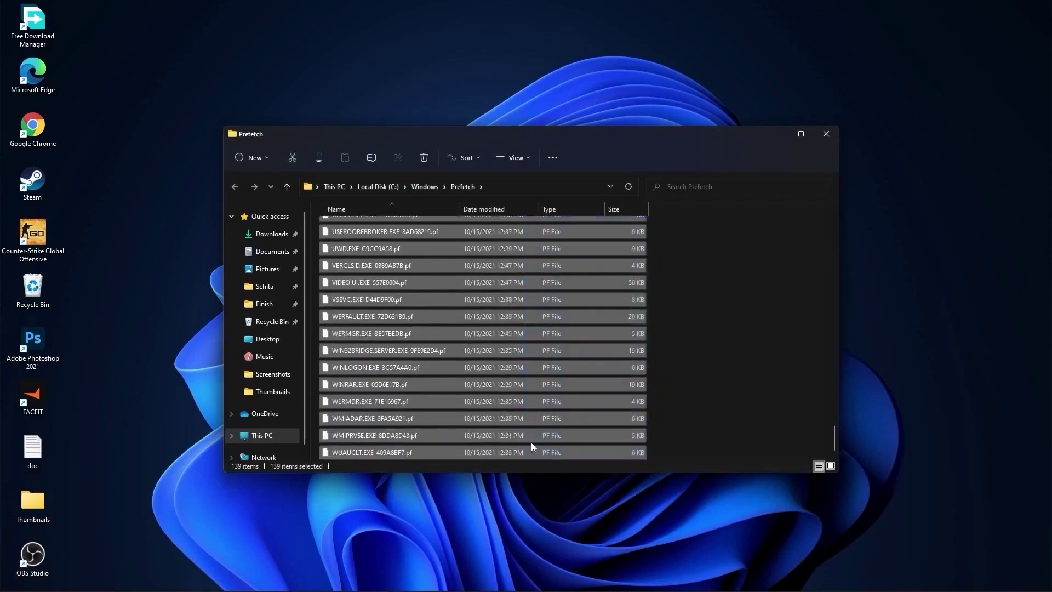
{"action": "right_click", "coordinate": [528, 267]}
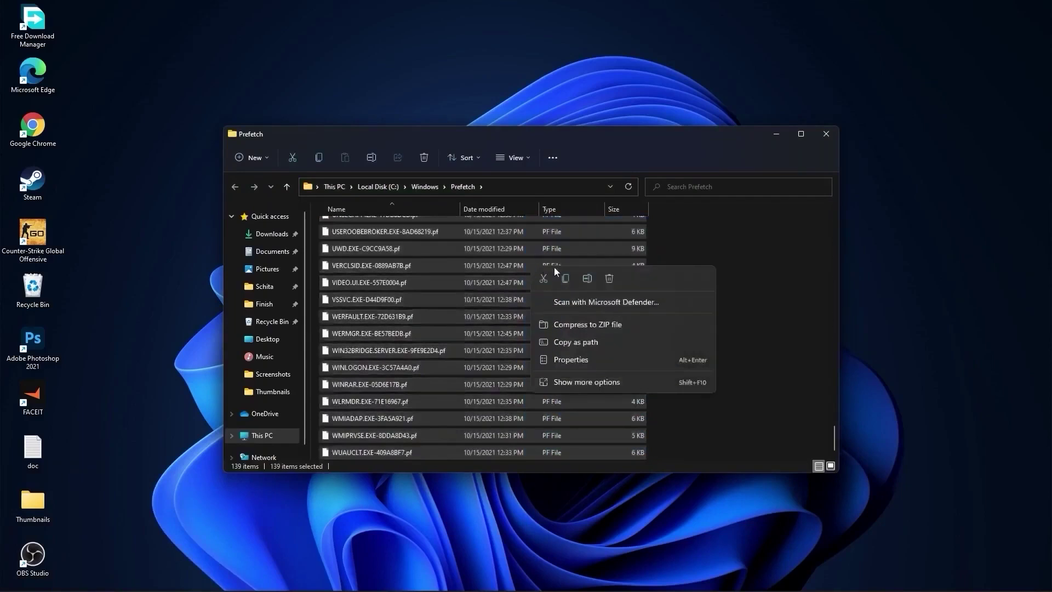
{"action": "left_click", "coordinate": [607, 280]}
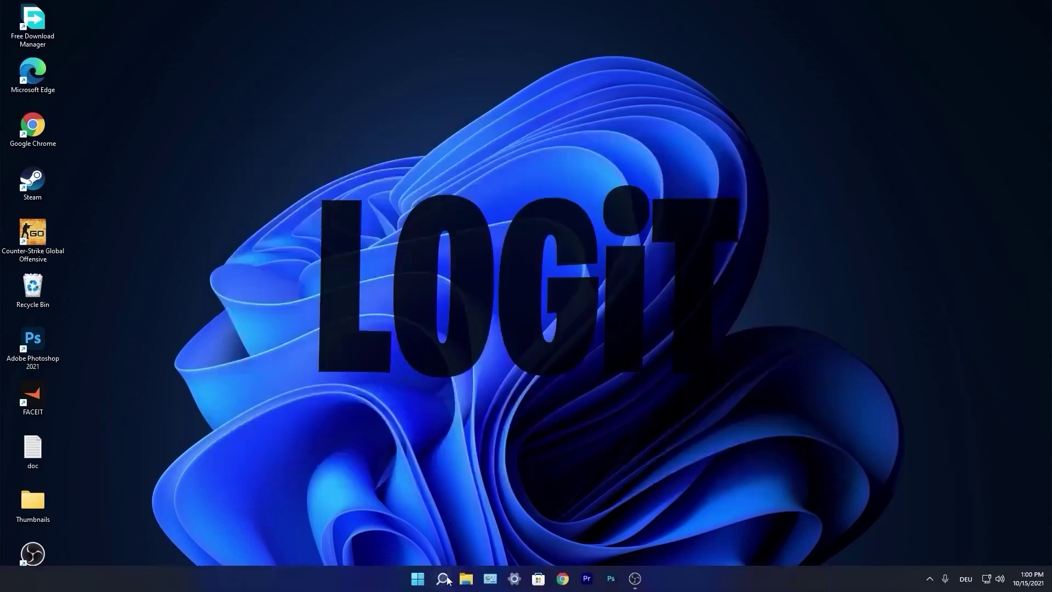
Step: Find and launch the appearance and performance settings via Windows search
{"action": "left_click", "coordinate": [445, 579]}
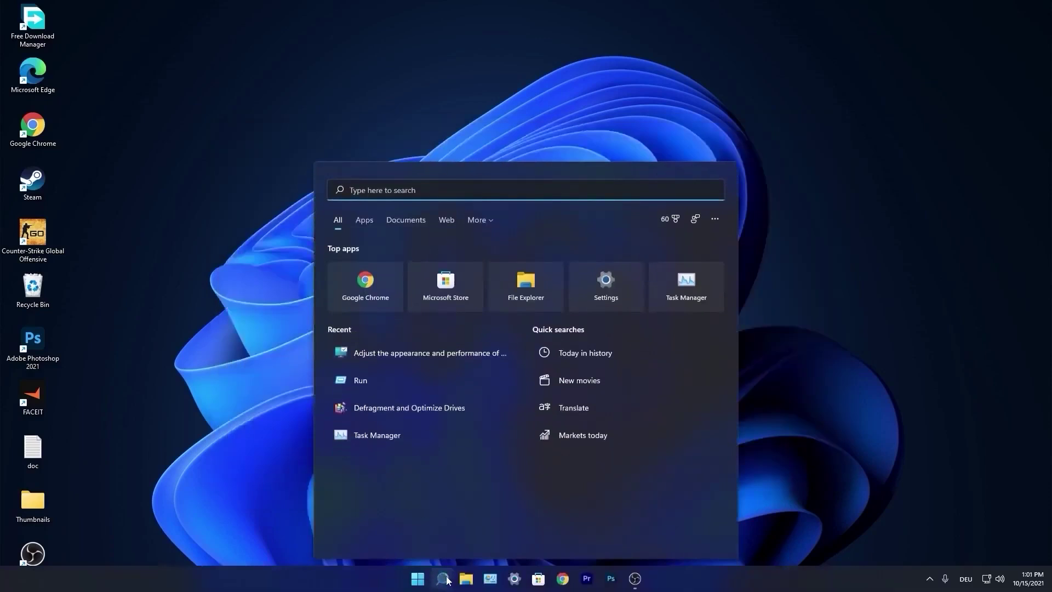
{"action": "type", "text": "performance"}
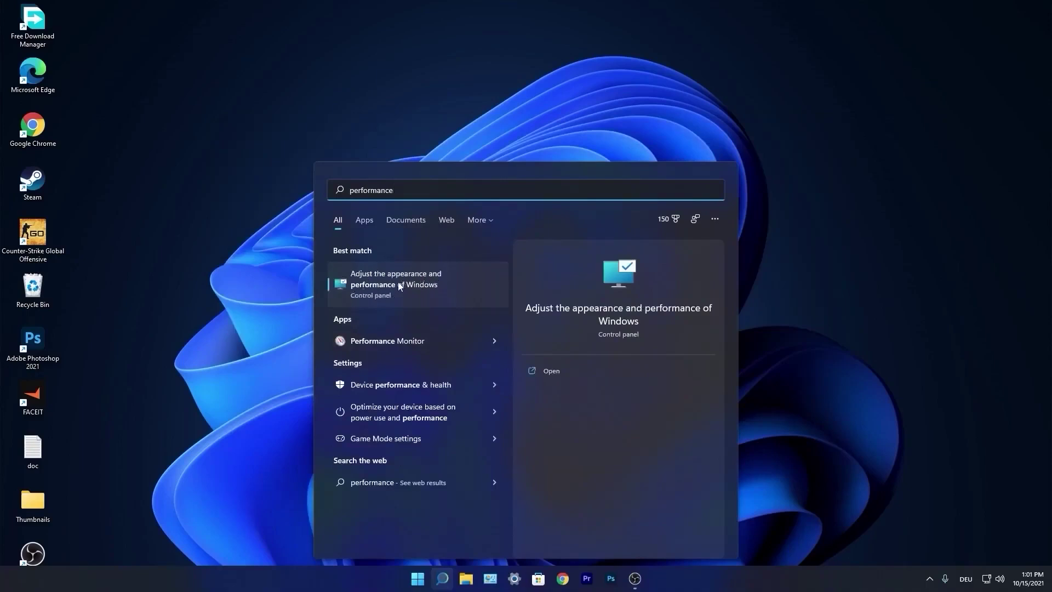
{"action": "left_click", "coordinate": [400, 283]}
{"action": "mouse_move", "coordinate": [164, 69]}
{"action": "left_mouse_down"}
{"action": "mouse_move", "coordinate": [224, 95]}
{"action": "mouse_move", "coordinate": [511, 140]}
{"action": "left_mouse_up"}
Step: Choose Custom visual effects keeping only smooth font edges and thumbnails, then apply and confirm
{"action": "left_click", "coordinate": [426, 222]}
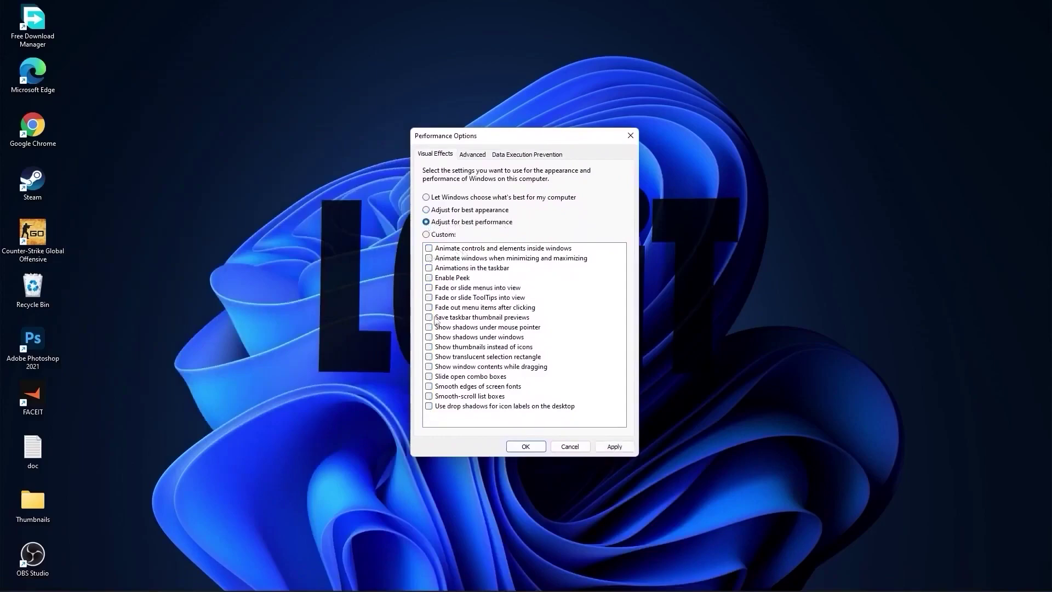
{"action": "left_click", "coordinate": [427, 234]}
{"action": "left_click", "coordinate": [429, 386]}
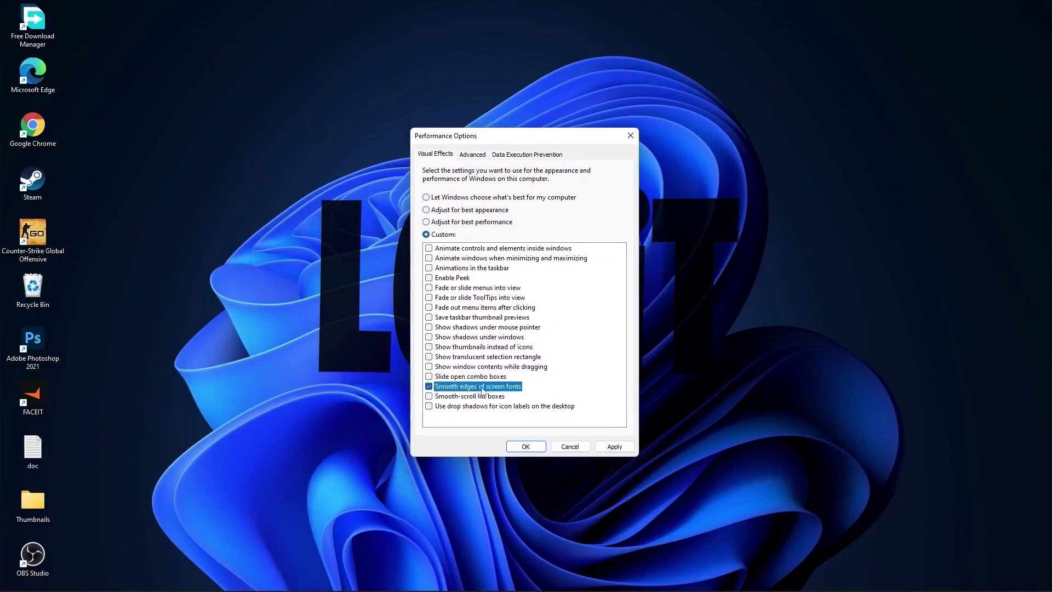
{"action": "left_click", "coordinate": [429, 347]}
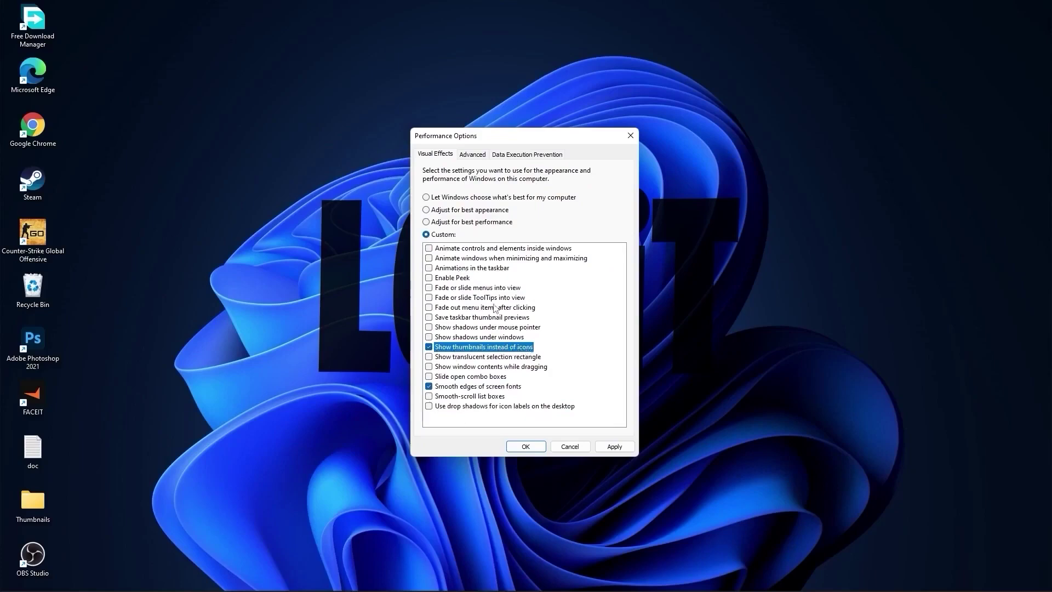
{"action": "left_click", "coordinate": [614, 446]}
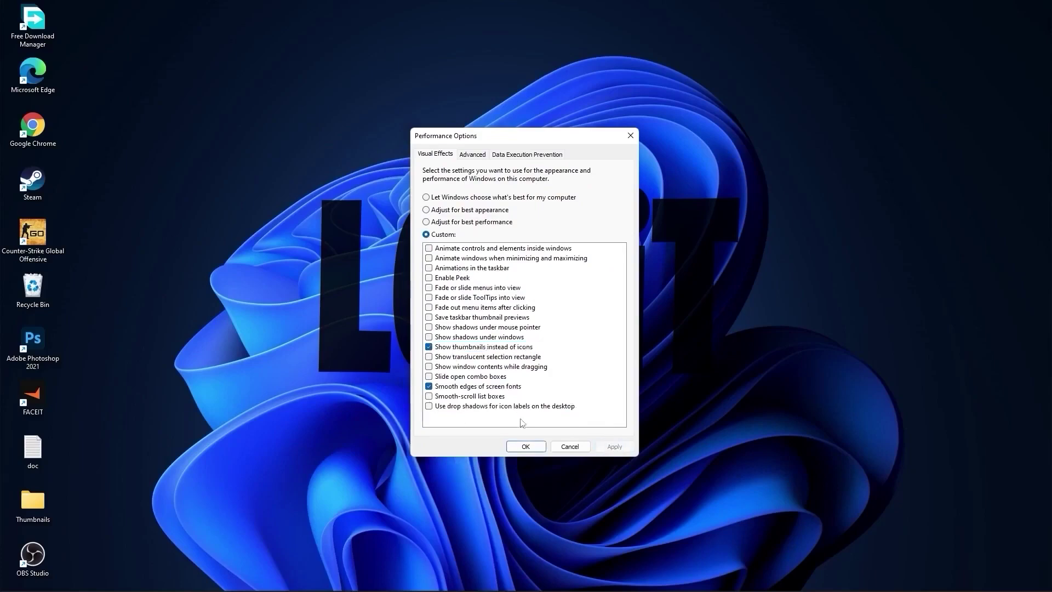
{"action": "left_click", "coordinate": [527, 447]}
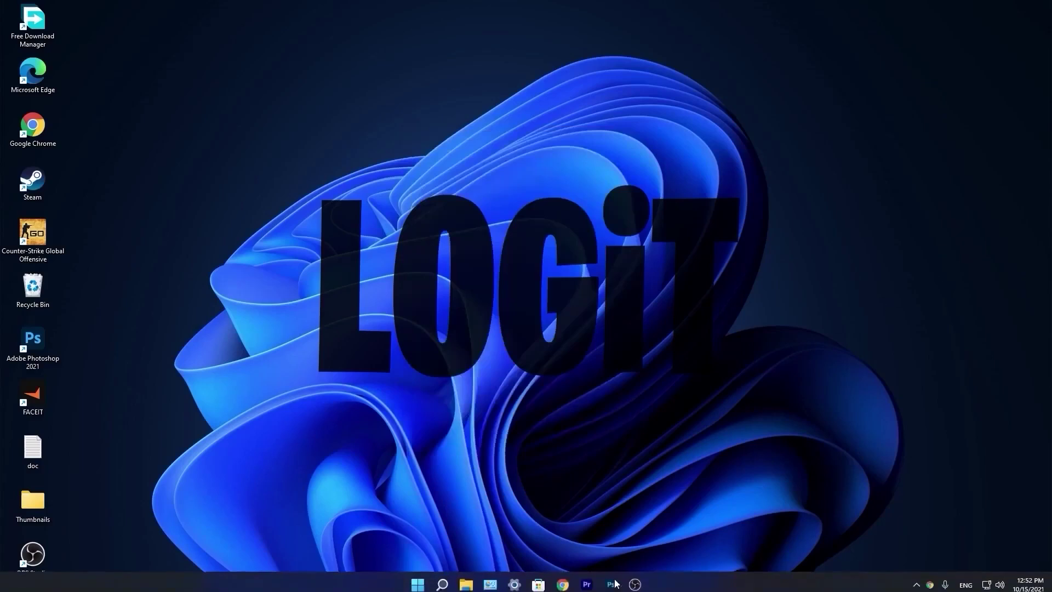
Step: On NVIDIA Driver Downloads, choose GeForce, GeForce 10 Series, GeForce GTX 1050 Ti
{"action": "left_click", "coordinate": [562, 578]}
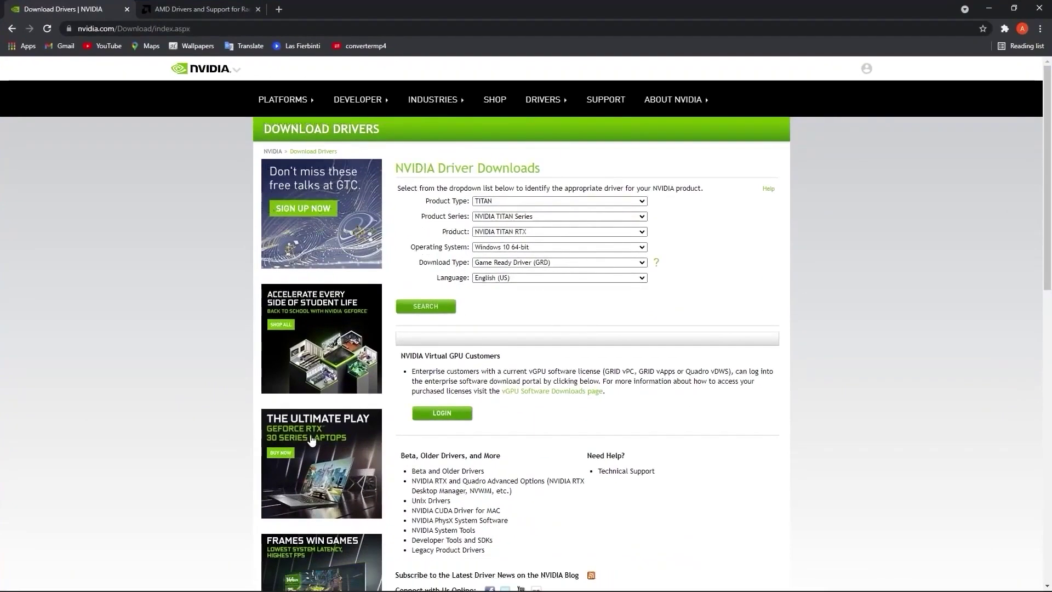
{"action": "left_click", "coordinate": [558, 200]}
{"action": "left_click", "coordinate": [526, 211]}
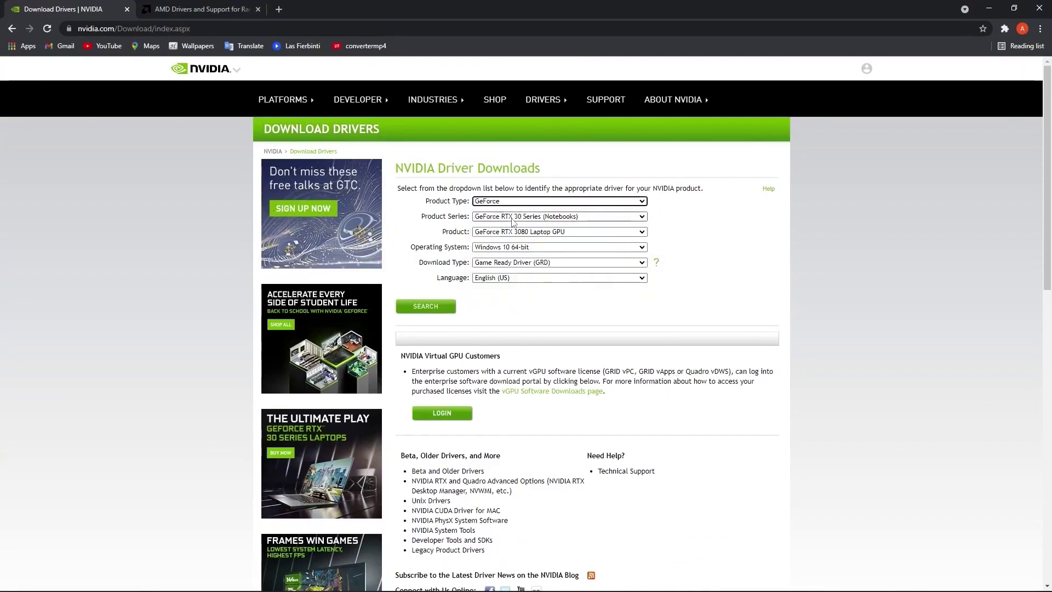
{"action": "left_click", "coordinate": [558, 216]}
{"action": "left_click", "coordinate": [503, 311]}
{"action": "left_click", "coordinate": [559, 230]}
{"action": "left_click", "coordinate": [506, 284]}
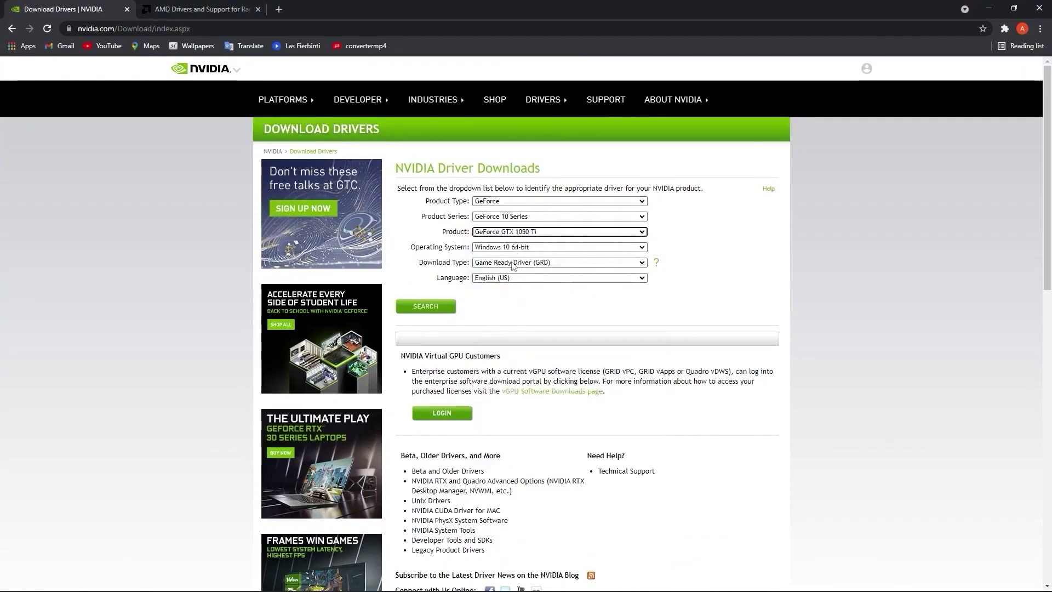
Step: Search and proceed to download driver 496.13, then switch to the AMD drivers page
{"action": "left_click", "coordinate": [425, 306]}
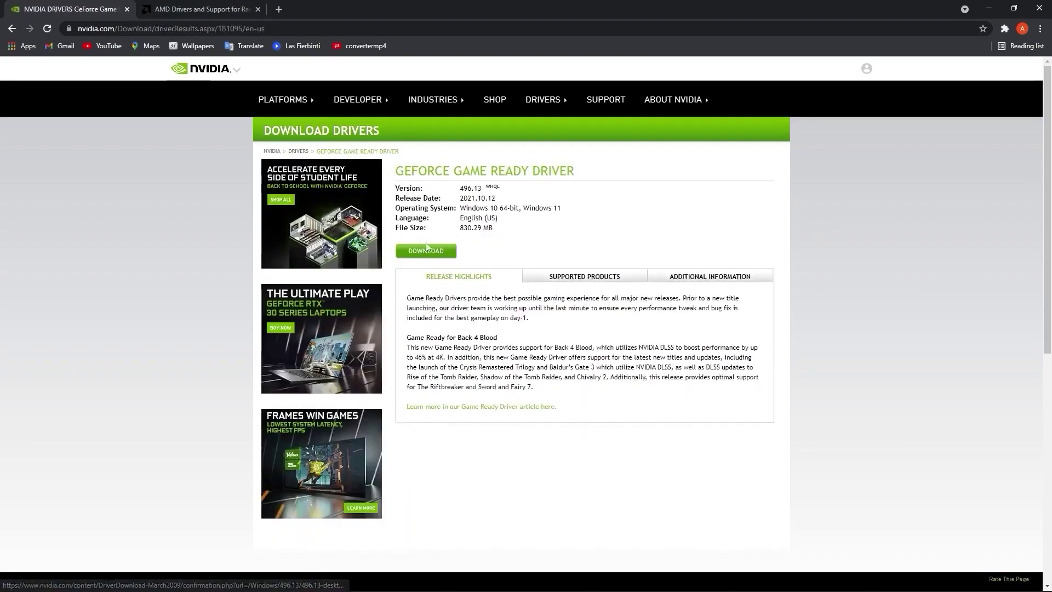
{"action": "left_click", "coordinate": [443, 255]}
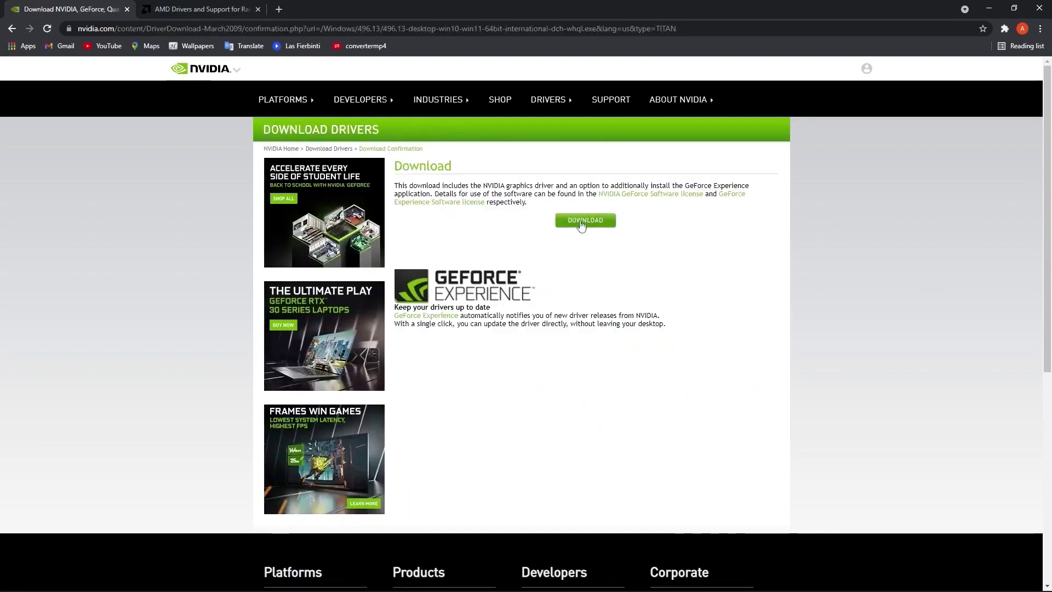
{"action": "left_click", "coordinate": [201, 9]}
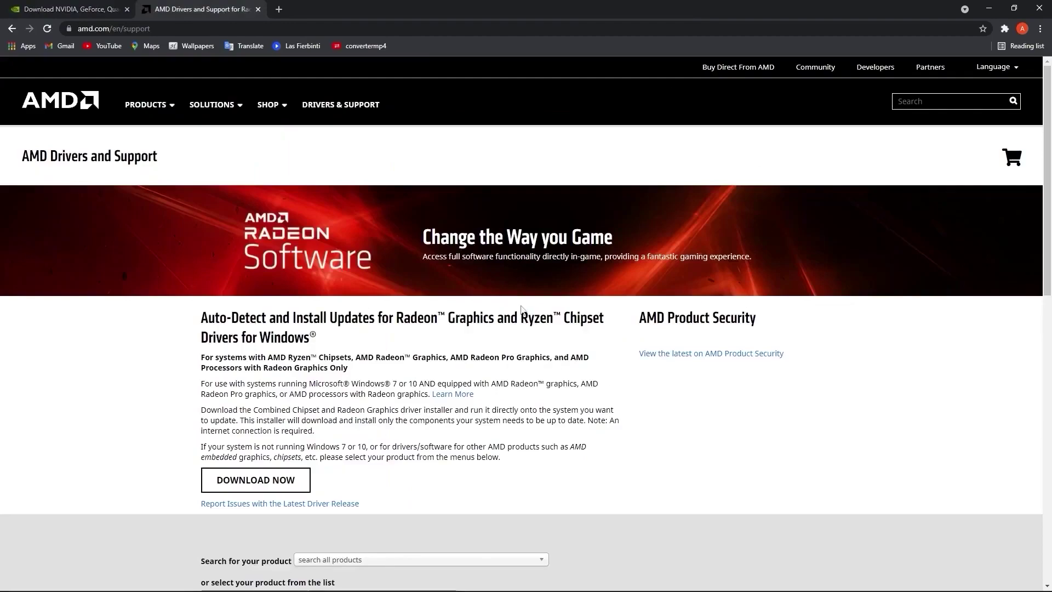
{"action": "scroll", "coordinate": [543, 326], "scroll_direction": "down", "scroll_amount": 4}
{"action": "scroll", "coordinate": [619, 306], "scroll_direction": "down", "scroll_amount": 1}
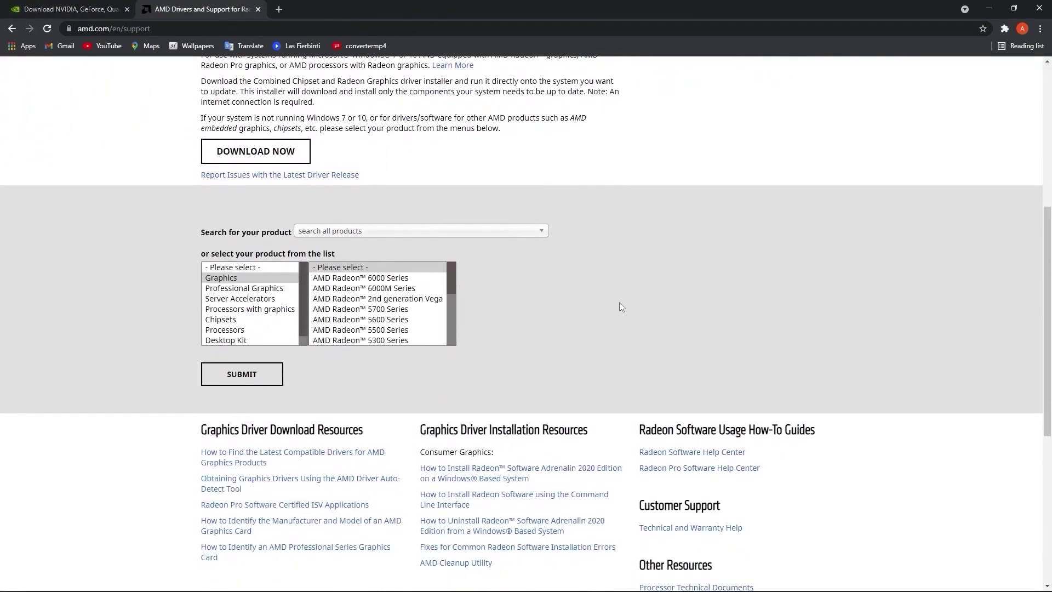
Step: Choose Graphics › AMD Radeon RX 5300 Series › AMD Radeon RX 5300 and submit to find drivers
{"action": "left_click", "coordinate": [222, 278]}
{"action": "scroll", "coordinate": [371, 300], "scroll_direction": "down", "scroll_amount": 3}
{"action": "left_click", "coordinate": [361, 295]}
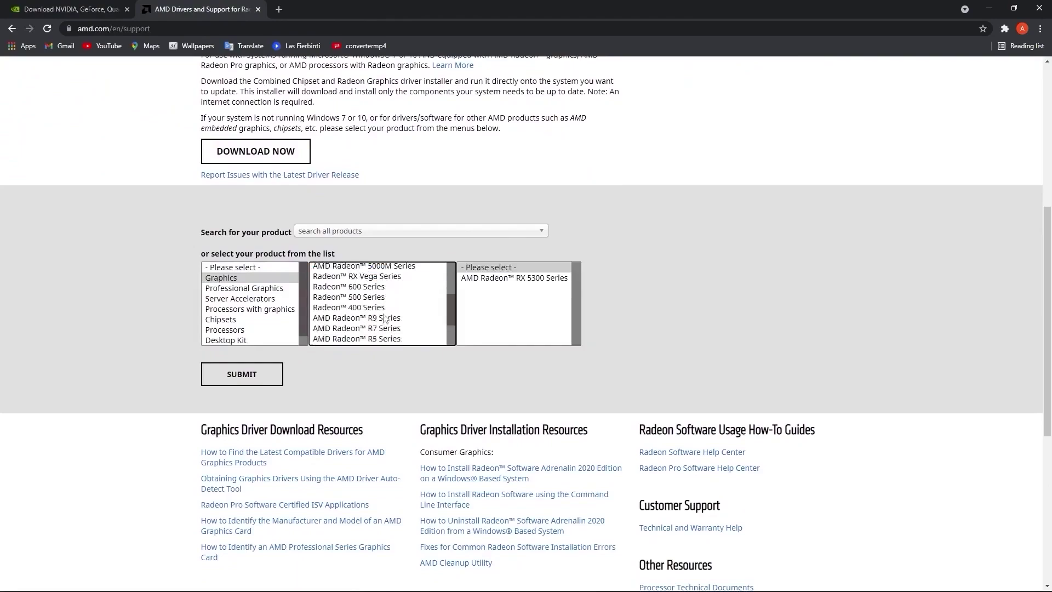
{"action": "scroll", "coordinate": [369, 300], "scroll_direction": "down", "scroll_amount": 2}
{"action": "left_click", "coordinate": [499, 278]}
{"action": "left_click", "coordinate": [627, 278]}
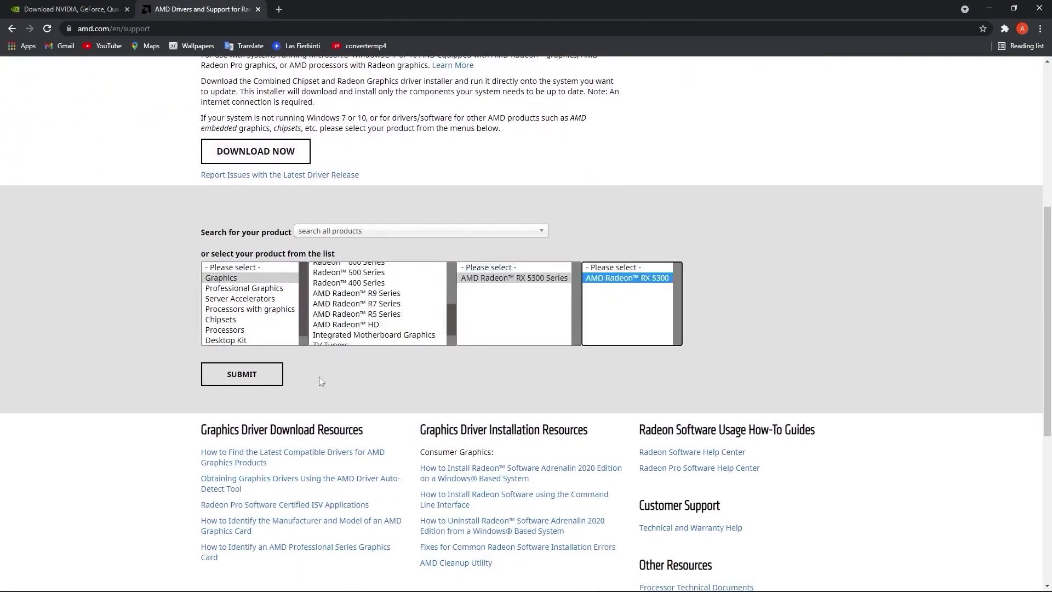
{"action": "left_click", "coordinate": [244, 375]}
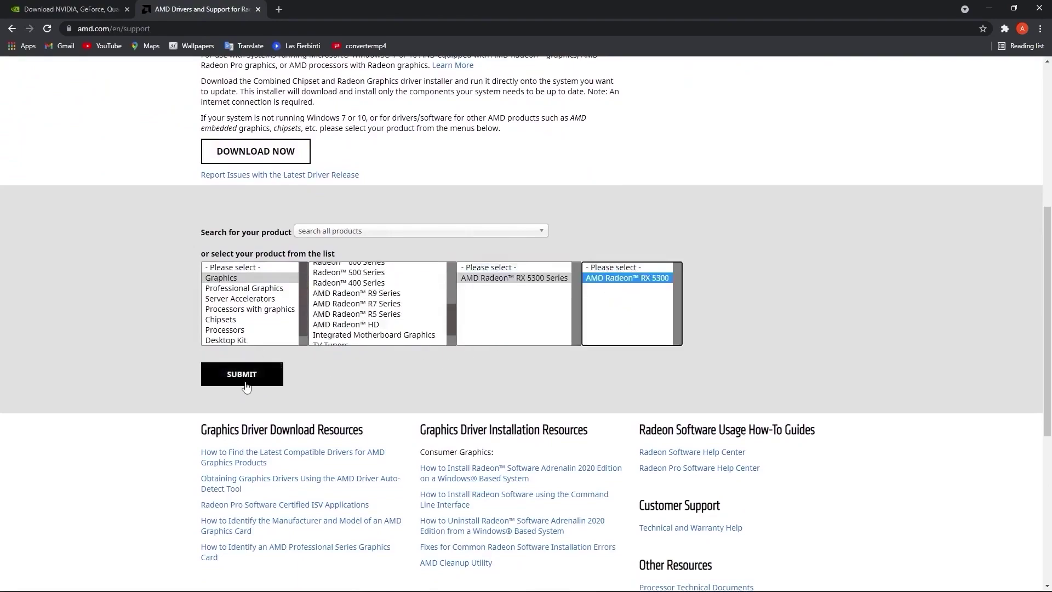